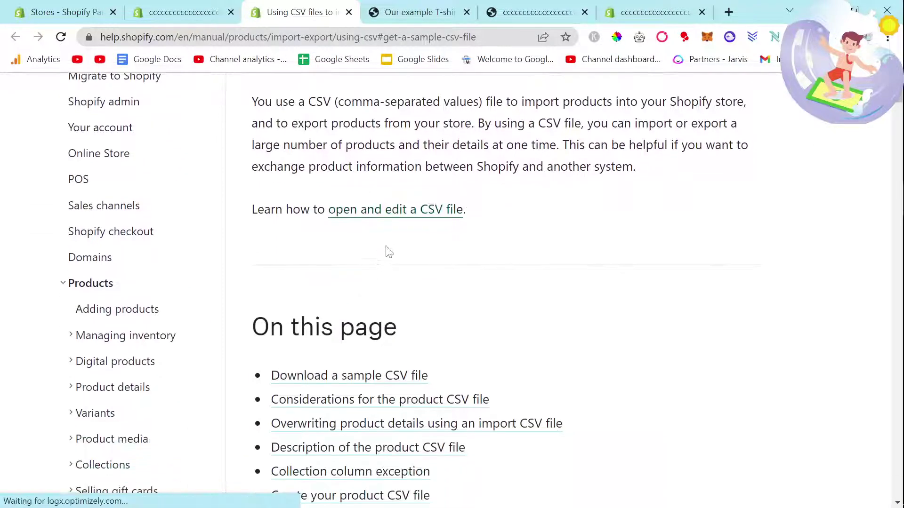
scroll(360, 264, down, 1)
Step: Jump to the help page's 'Download a sample CSV file' section to get the product_template CSV
click(362, 233)
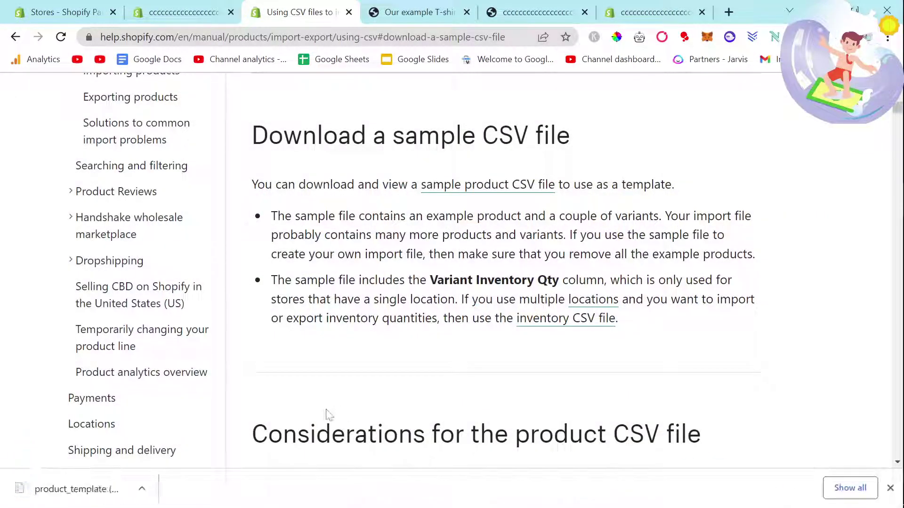
Step: Locate product_template (2).csv in its folder, view its rows in Code, and return to Chrome
right_click(82, 490)
click(108, 448)
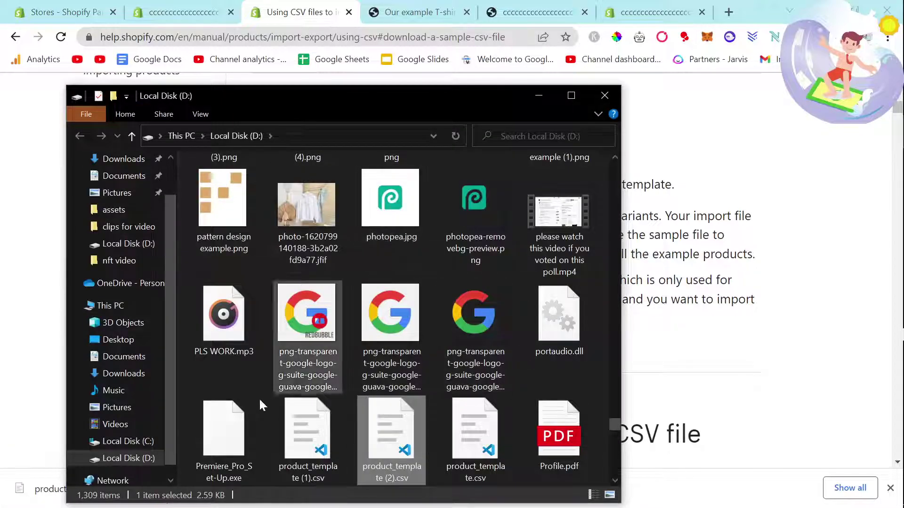
right_click(393, 431)
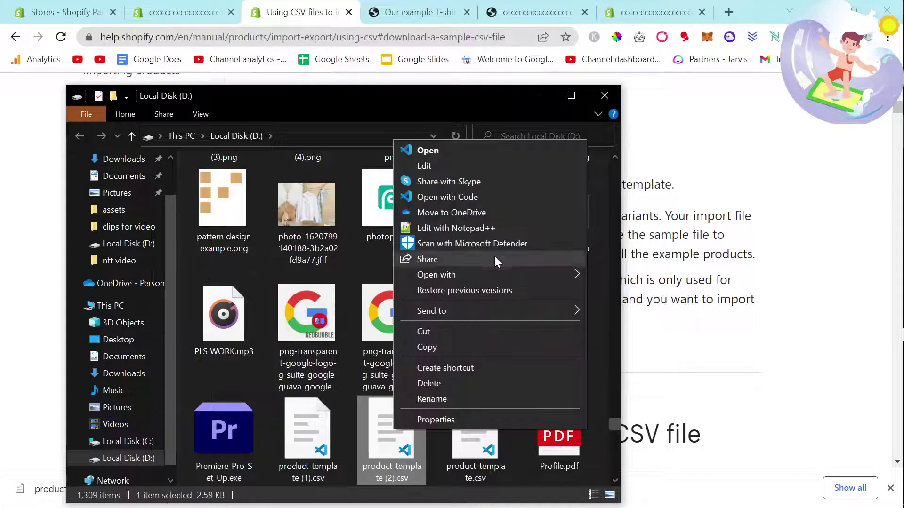
click(458, 199)
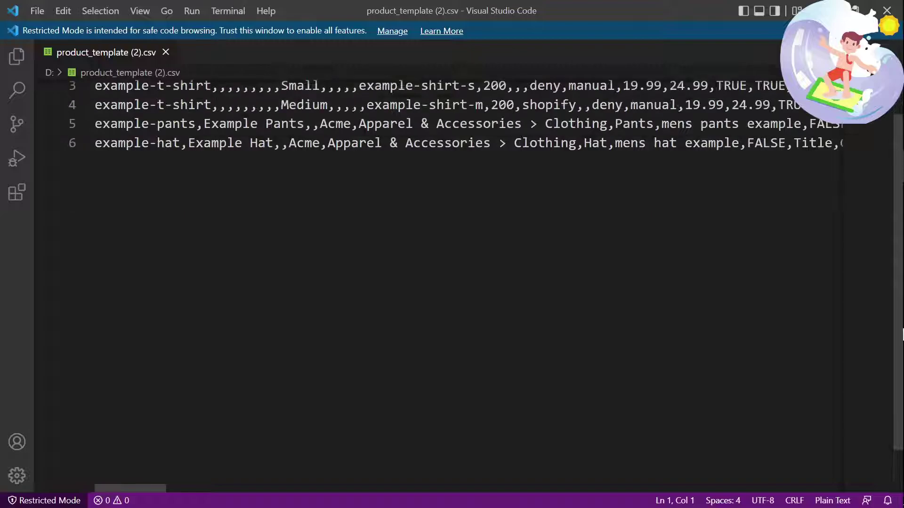
key(alt+Tab)
key(alt+Tab)
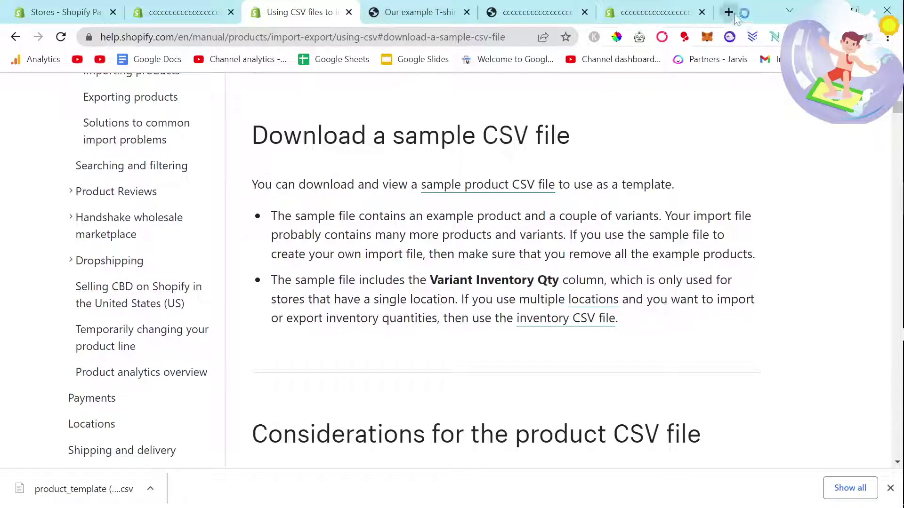
Step: Create a blank Google Sheets spreadsheet from the Google Docs apps menu and start File > Import
click(732, 13)
text(doc)
key(Return)
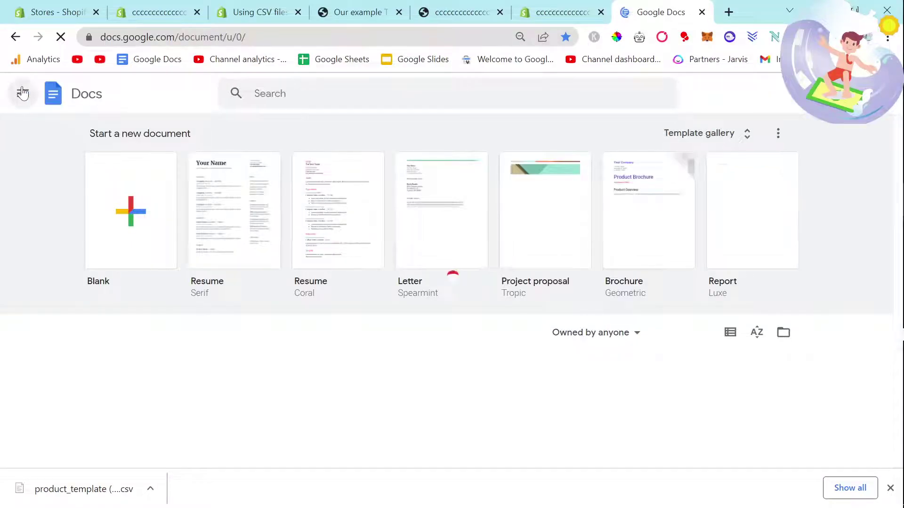
click(22, 93)
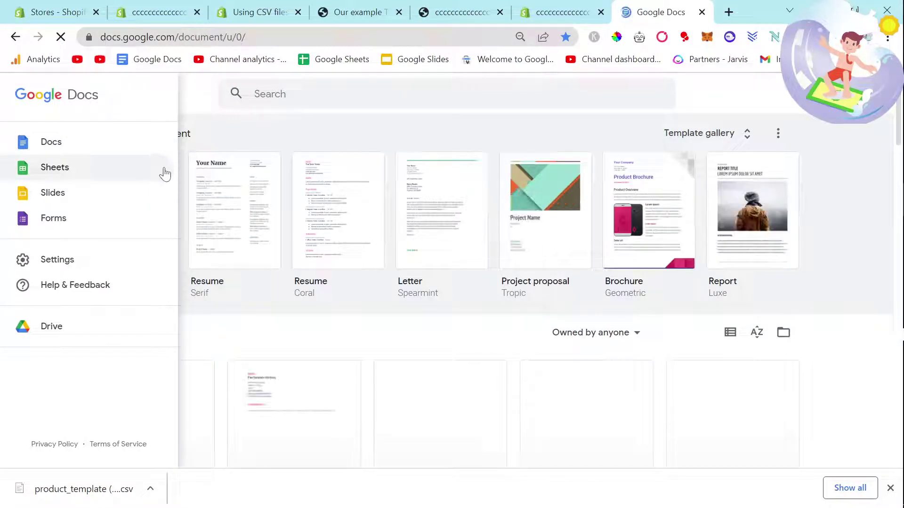
click(116, 174)
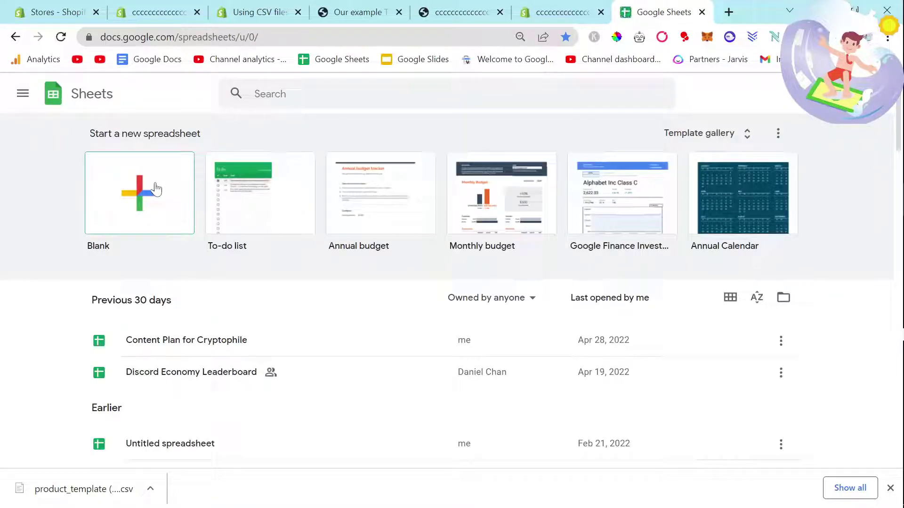
click(157, 189)
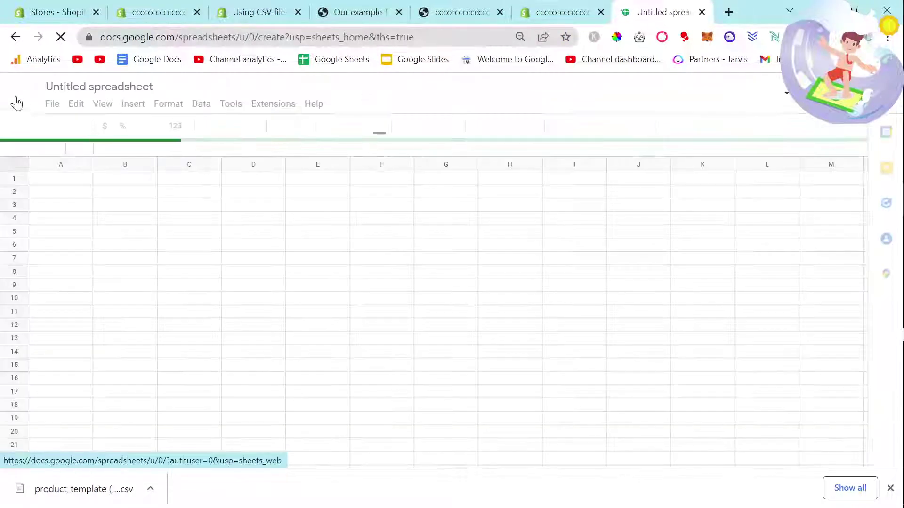
click(53, 105)
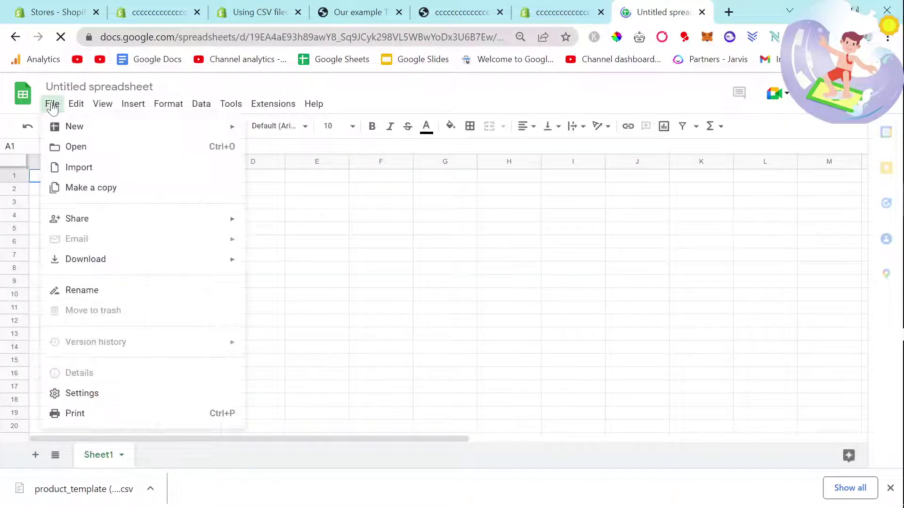
click(86, 170)
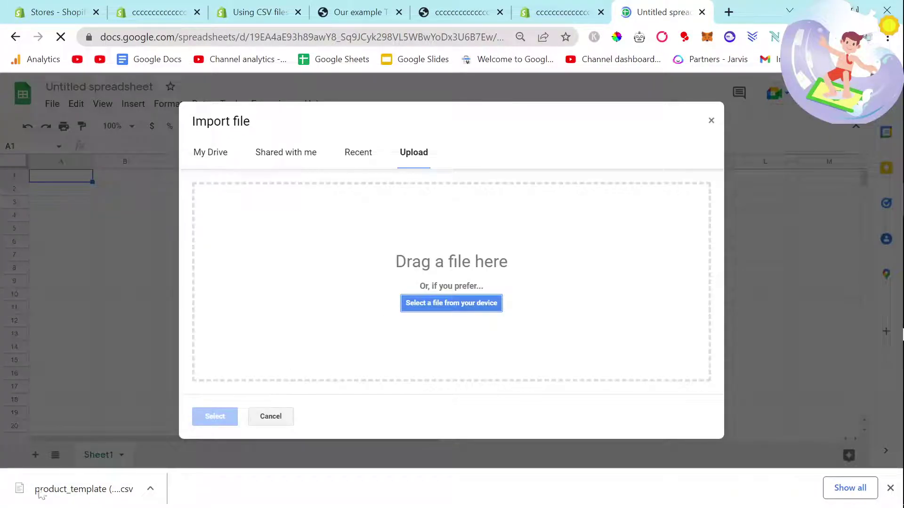
Step: Upload product_template (2).csv and import its data into the spreadsheet
drag(39, 494, 396, 320)
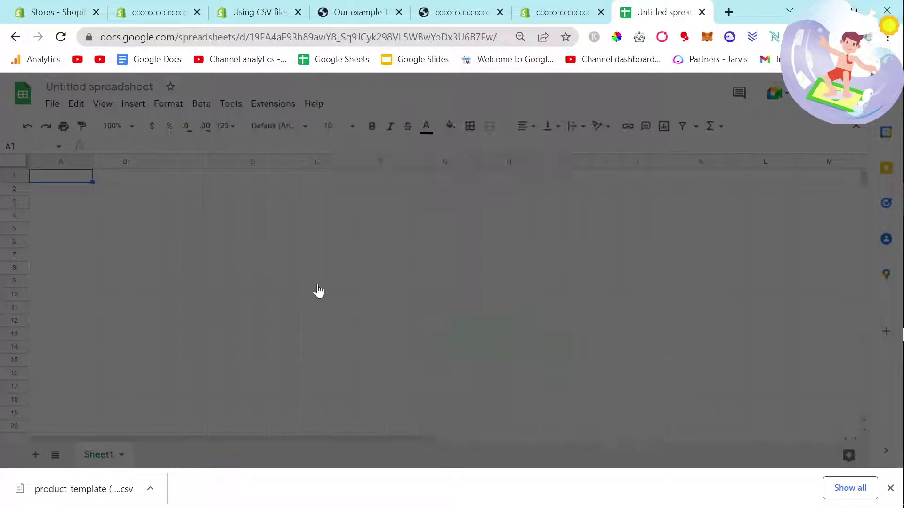
click(493, 352)
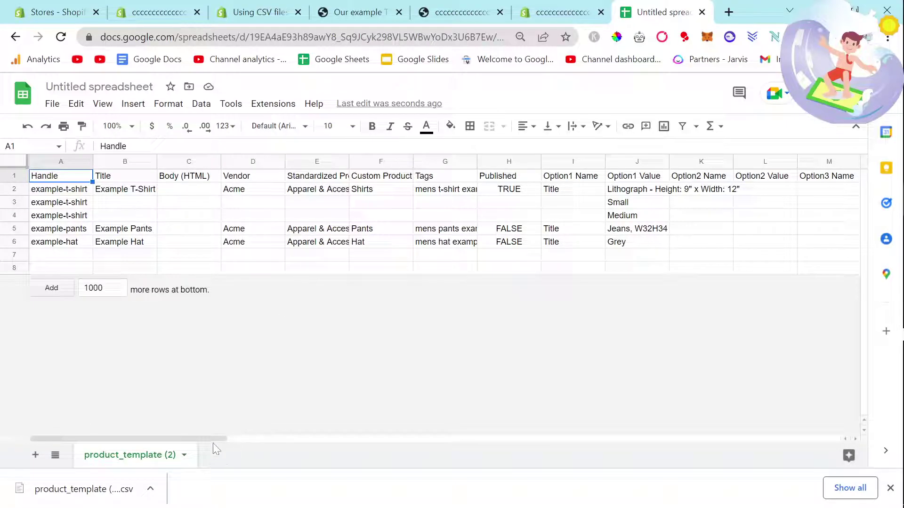
Step: Widen the SEO Title column AD to show the full T-shirt SEO title
drag(214, 439, 439, 437)
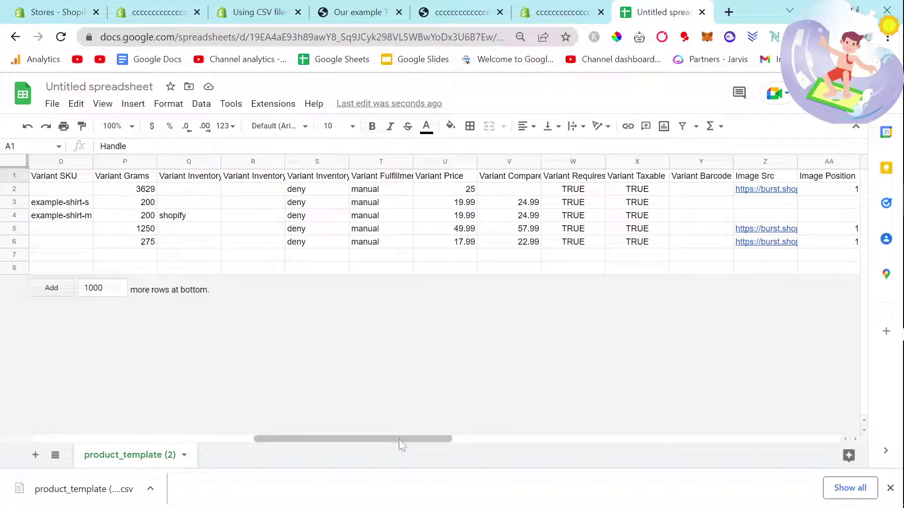
drag(400, 440, 536, 425)
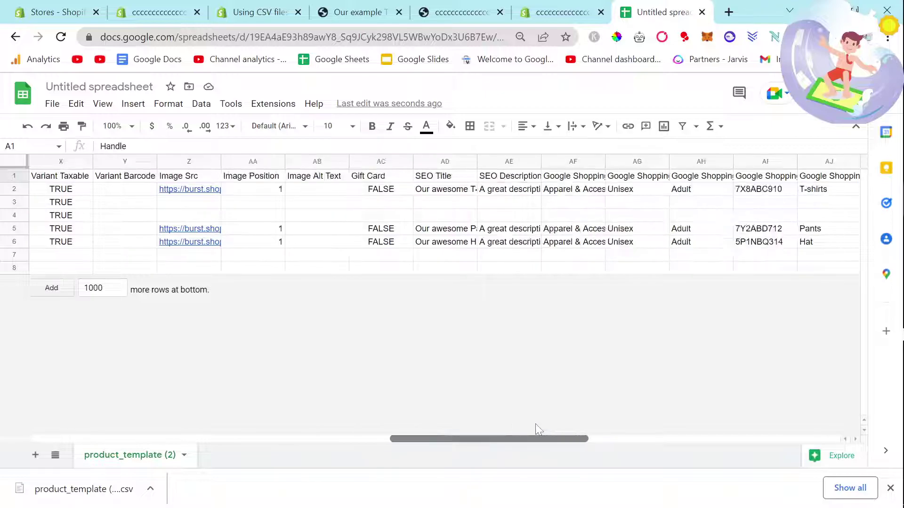
drag(475, 160, 580, 161)
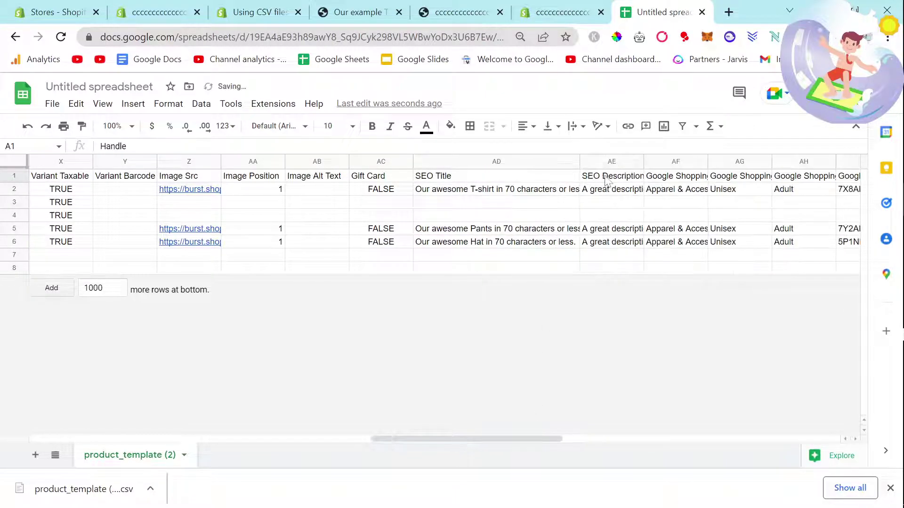
click(524, 194)
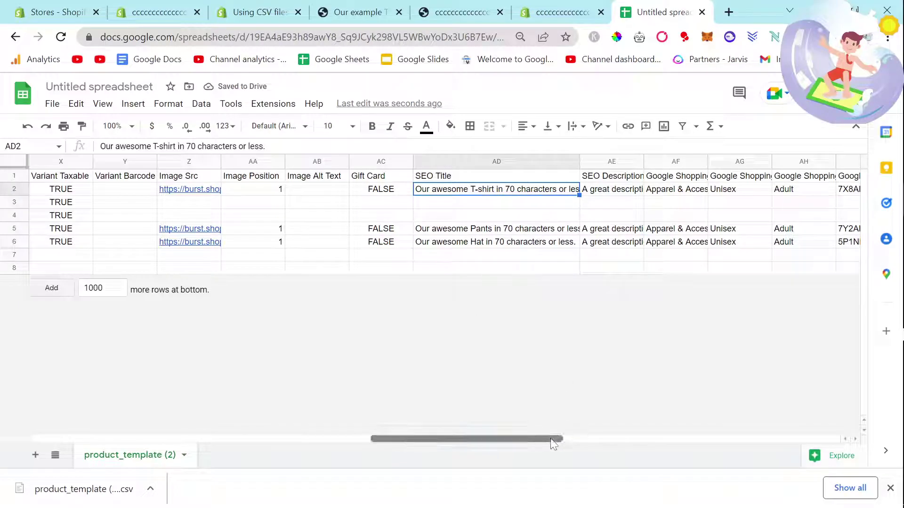
drag(551, 440, 426, 438)
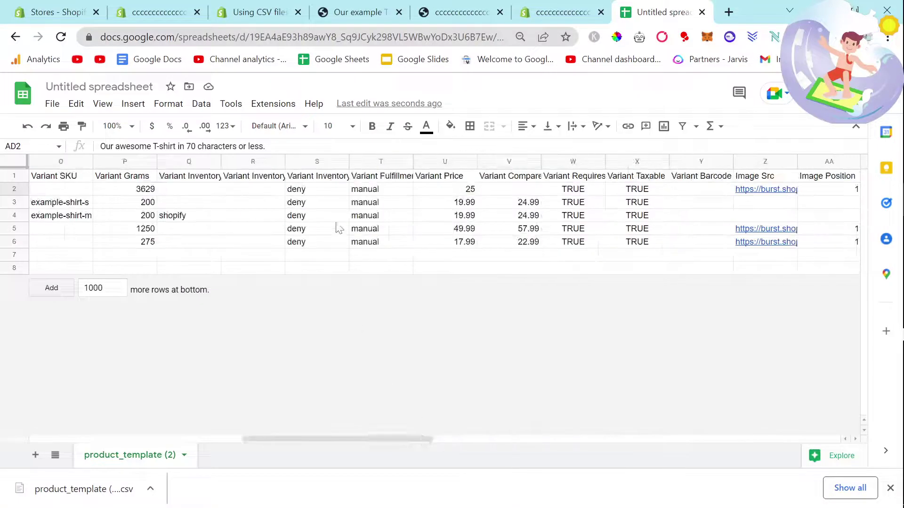
Step: Search the sheet for 'description' and step through the matching cells
key(ctrl+f)
text(description)
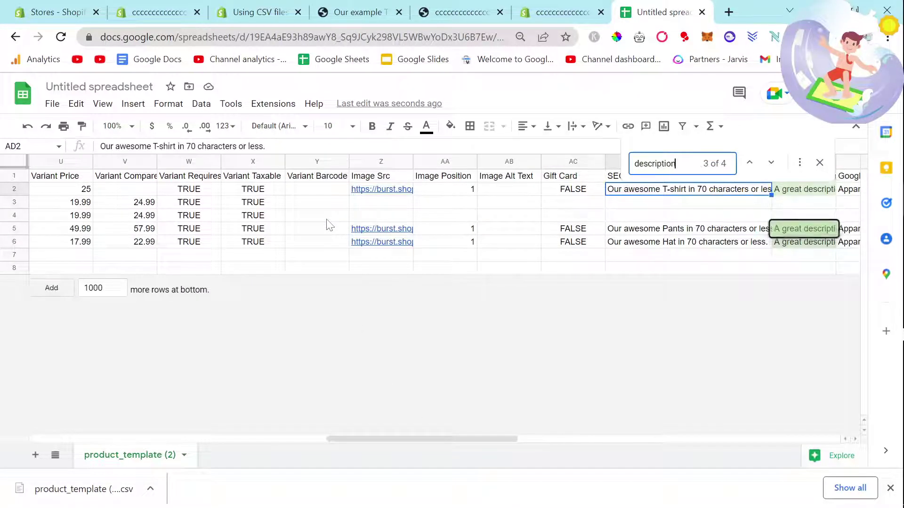
key(Return)
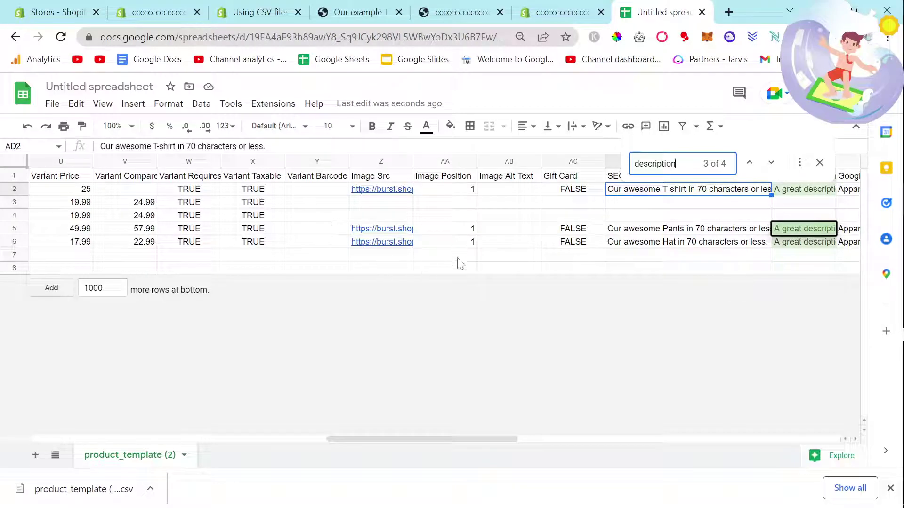
click(429, 443)
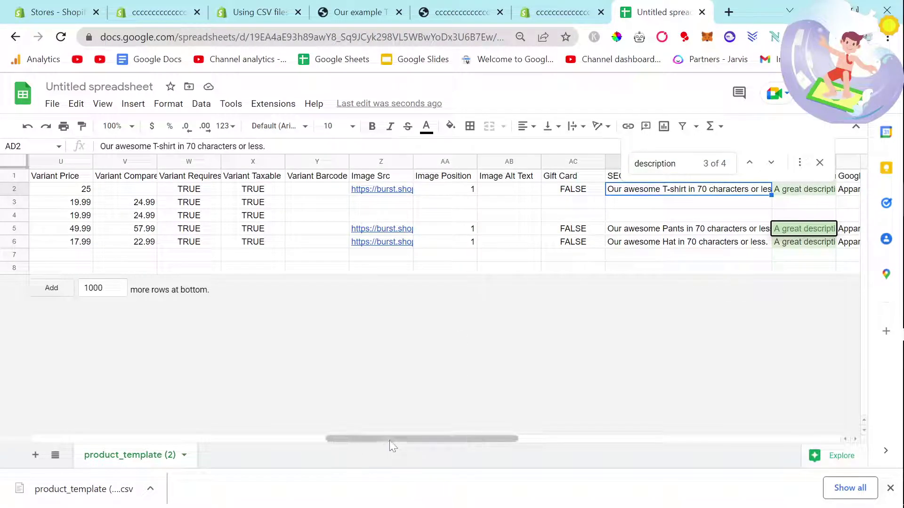
drag(391, 444, 76, 433)
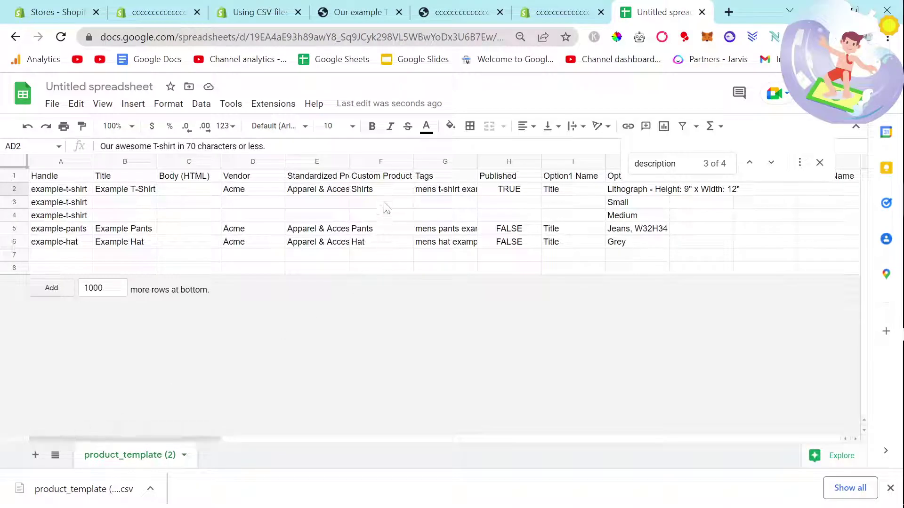
click(168, 191)
text(hello)
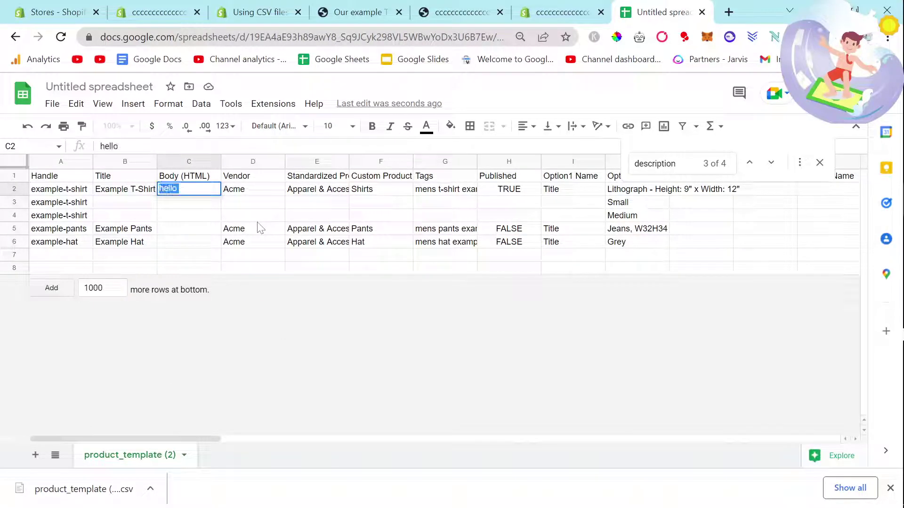
key(BackSpace)
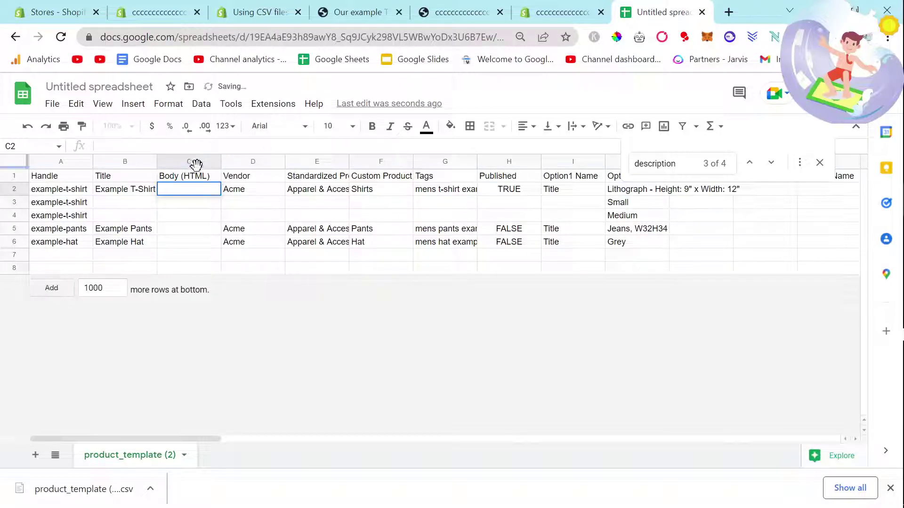
click(194, 163)
click(264, 229)
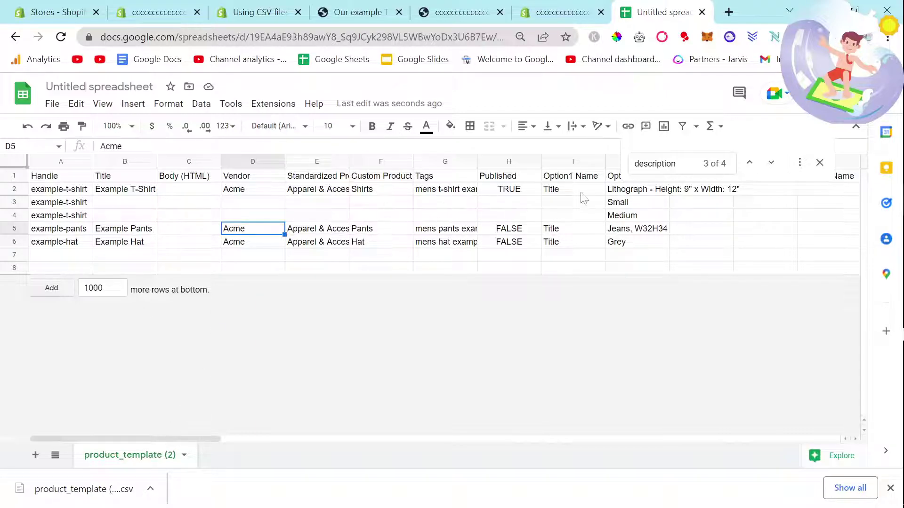
click(820, 162)
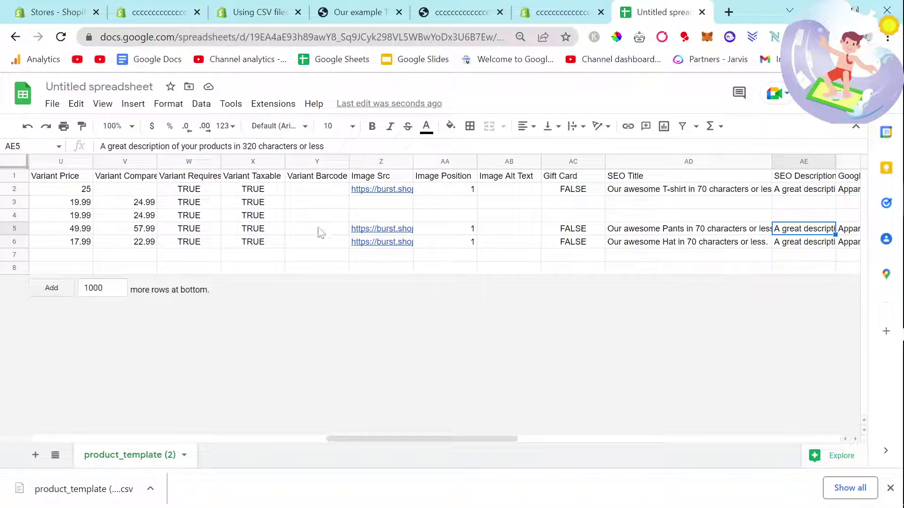
drag(421, 438, 24, 417)
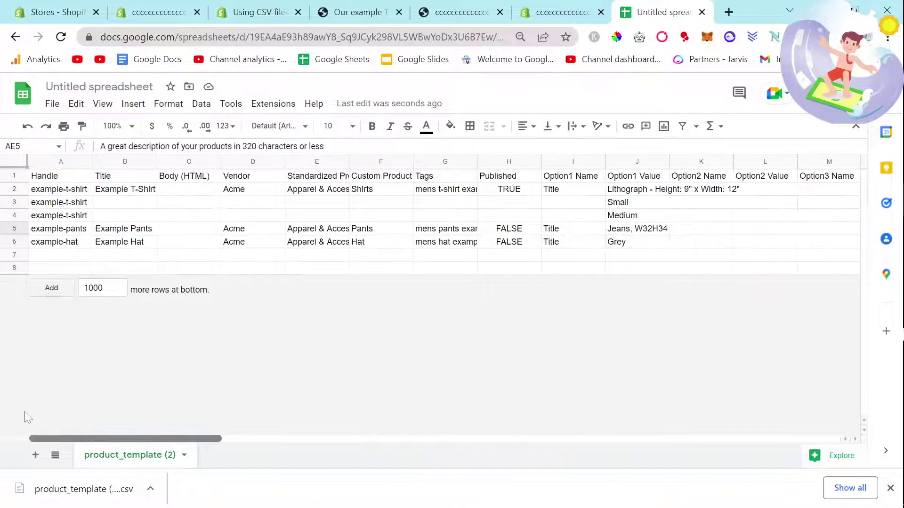
click(188, 190)
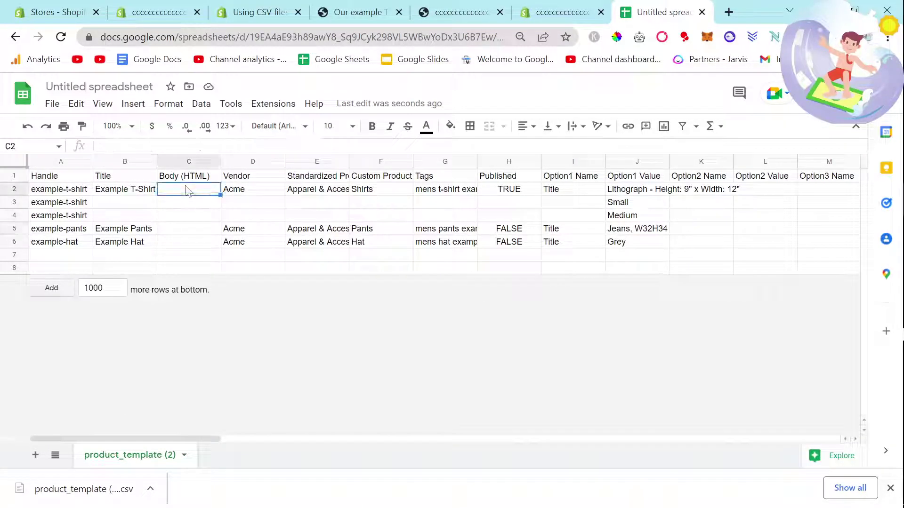
click(144, 192)
click(560, 12)
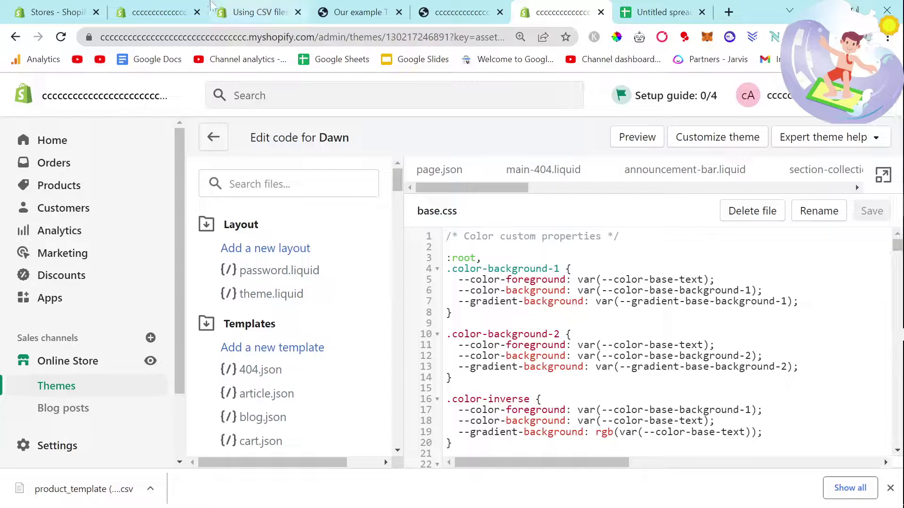
drag(210, 6, 560, 12)
click(662, 142)
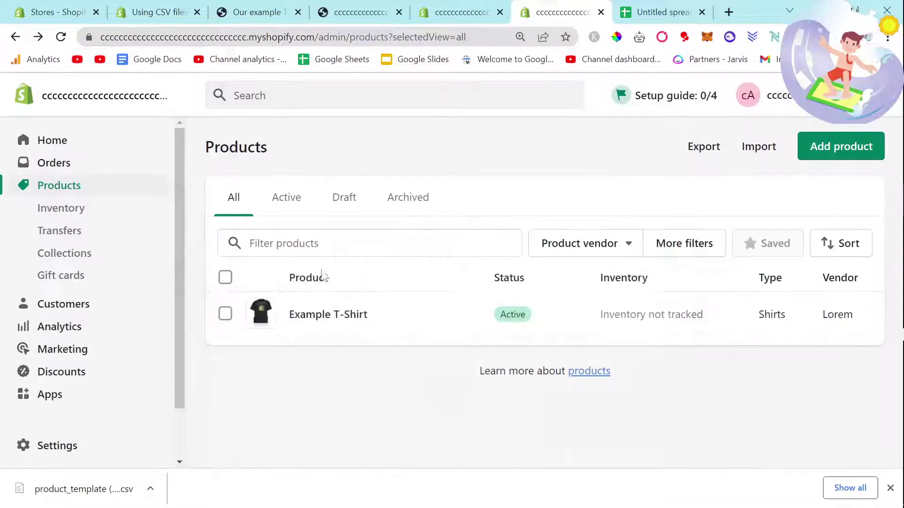
click(326, 321)
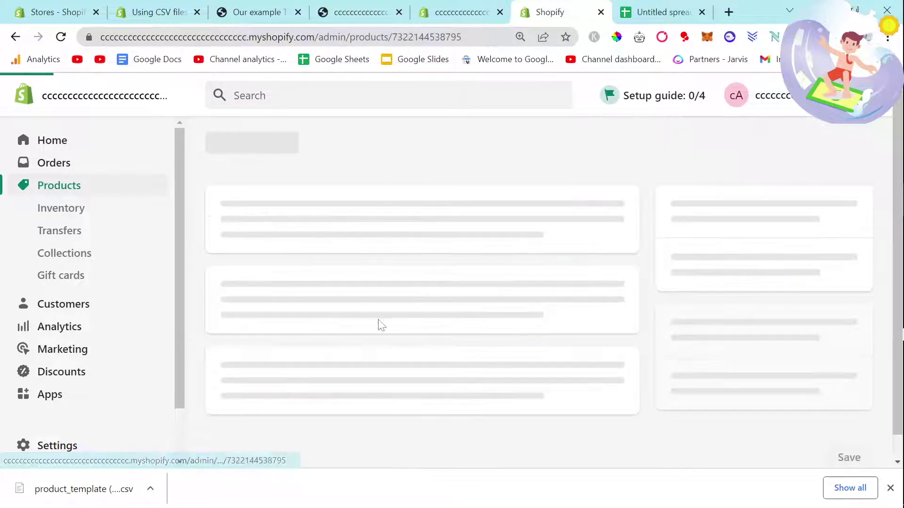
Step: Set Published to TRUE for Example Pants (H5) and Example Hat (H6)
key(ctrl+Tab)
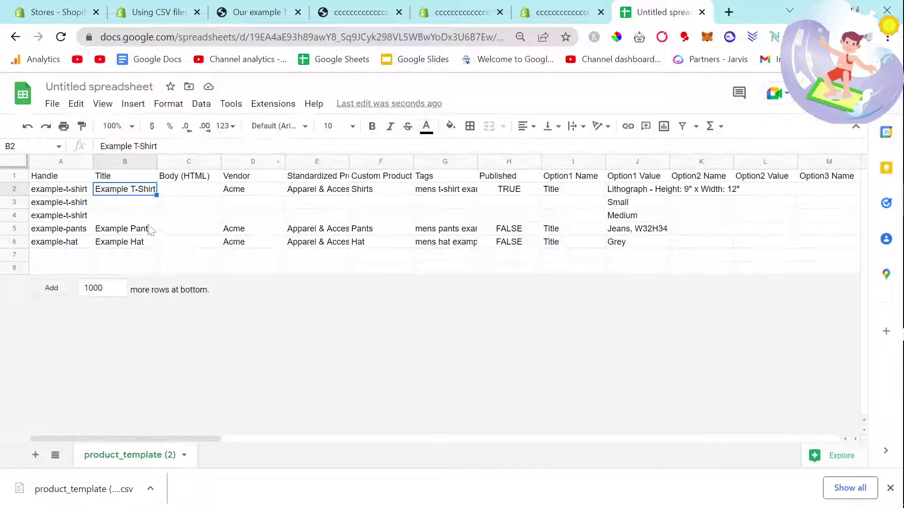
click(508, 267)
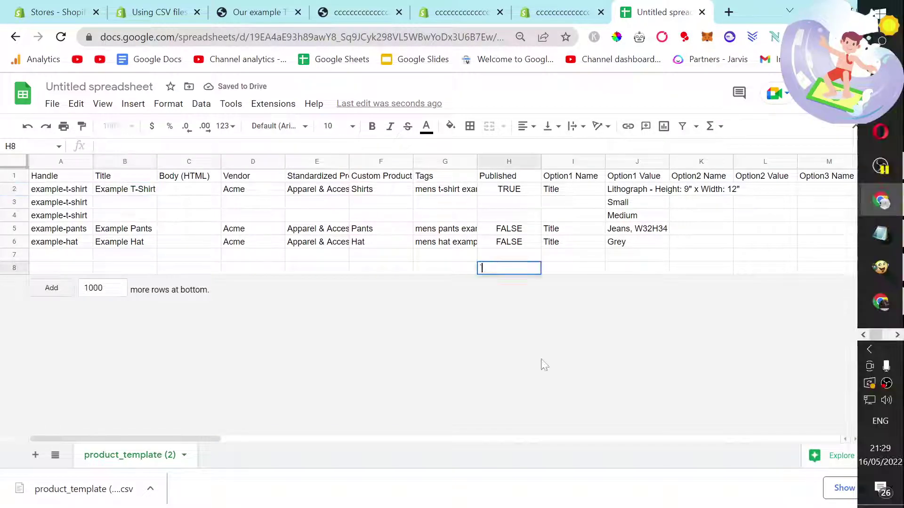
click(517, 228)
text(TRUE)
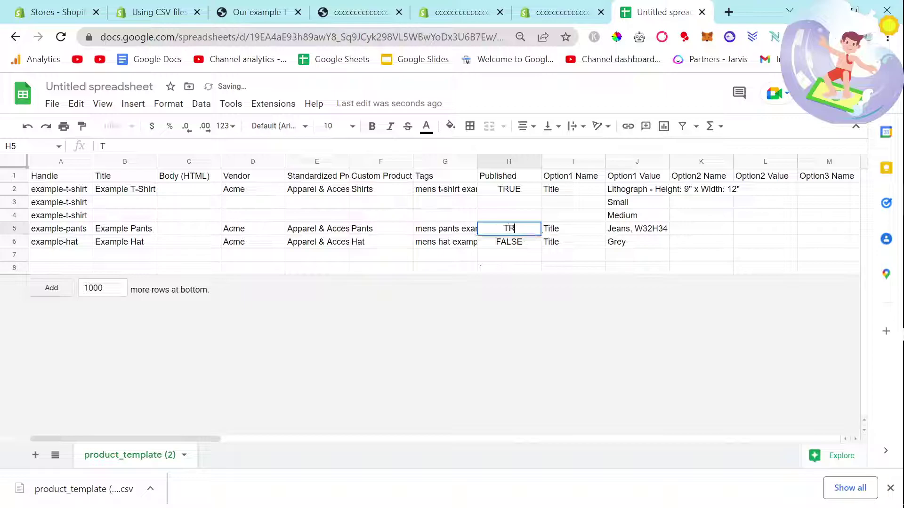
click(521, 244)
text(TRE)
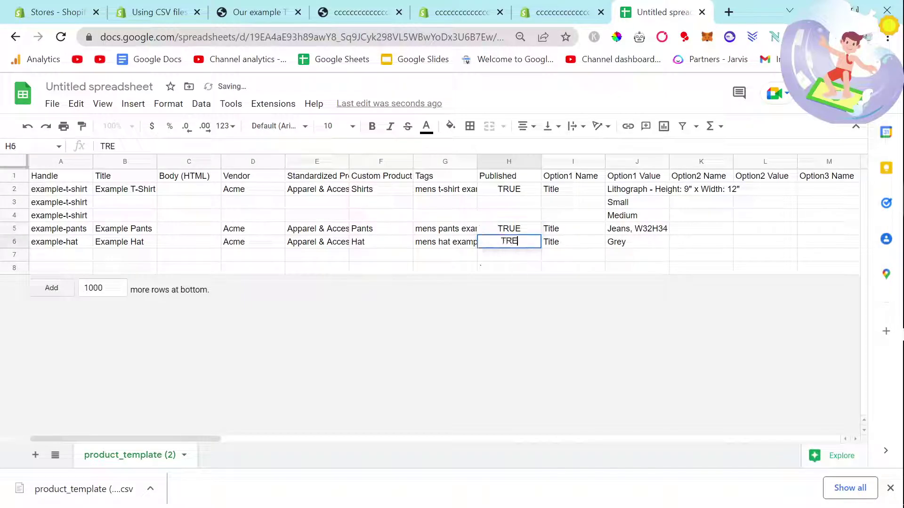
text(UE)
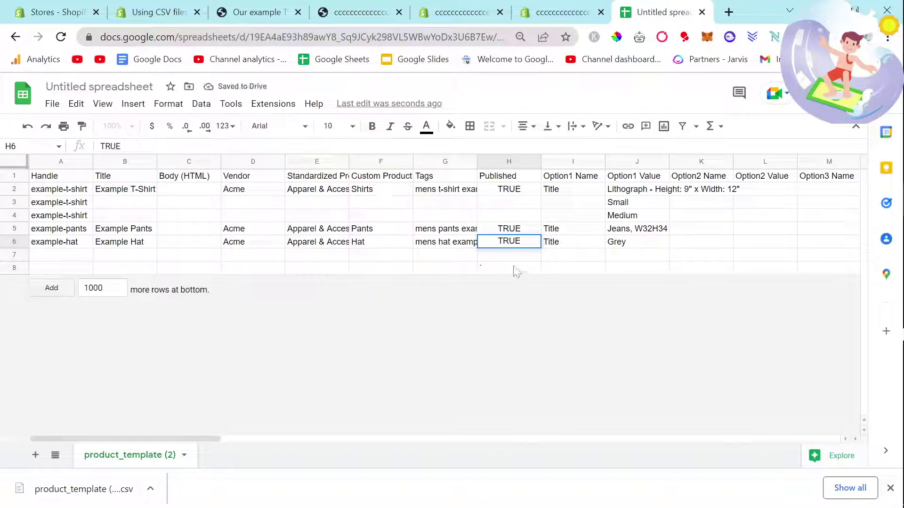
Step: Copy the Example Hat row and paste it into empty row 7
click(516, 269)
click(15, 242)
key(ctrl+c)
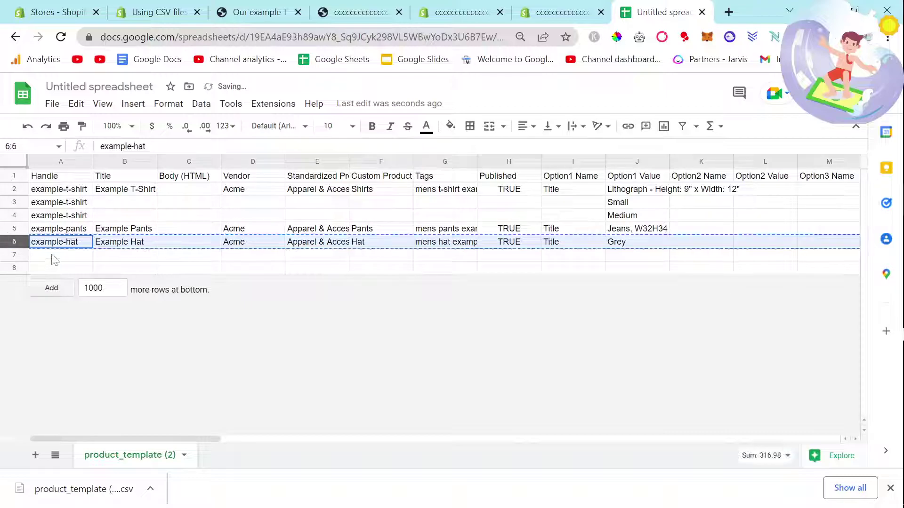
click(54, 257)
key(ctrl+v)
Step: Change the new row's handle to example-shoes and its product type to Shoes
double_click(72, 254)
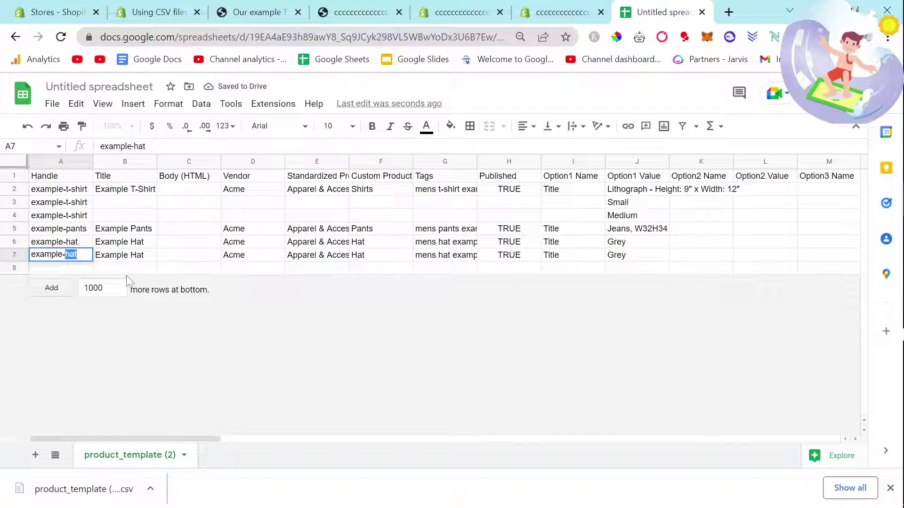
text(SHOES)
key(BackSpace)
key(BackSpace)
key(BackSpace)
key(BackSpace)
key(BackSpace)
text(s)
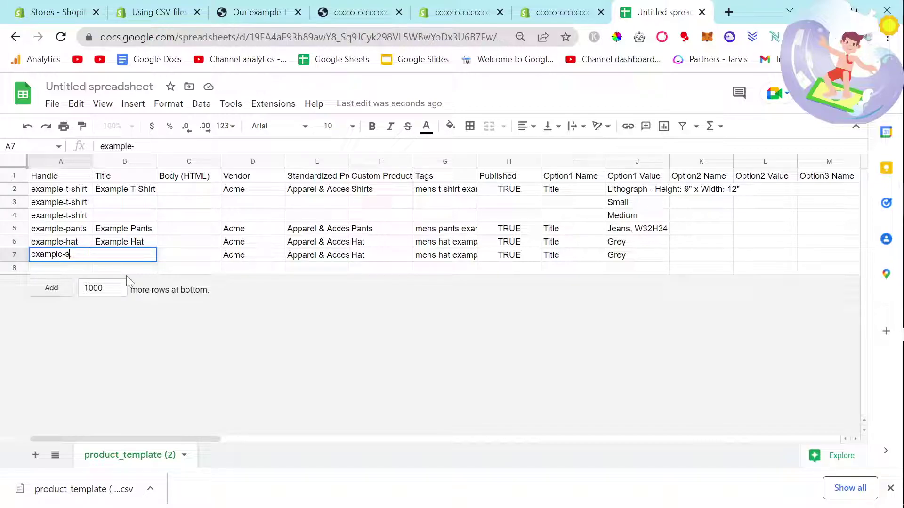
text(hoes)
click(473, 268)
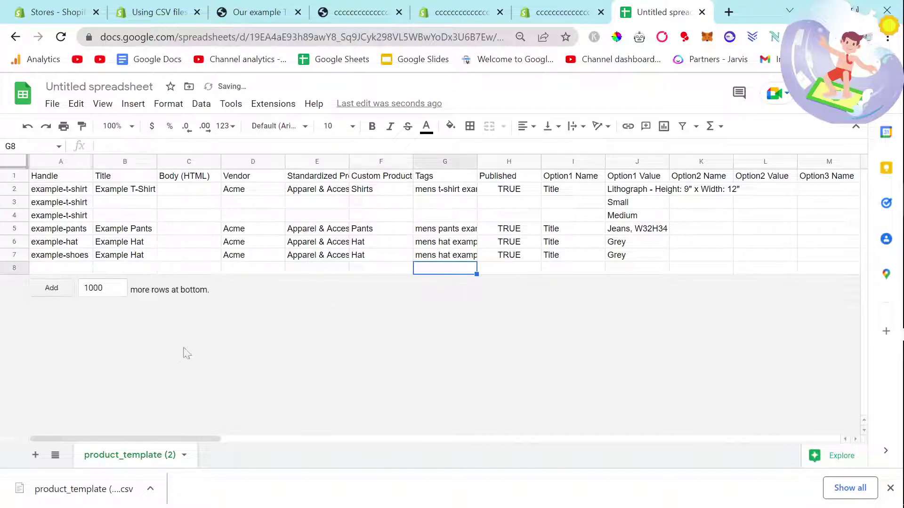
click(379, 256)
text(Shoes)
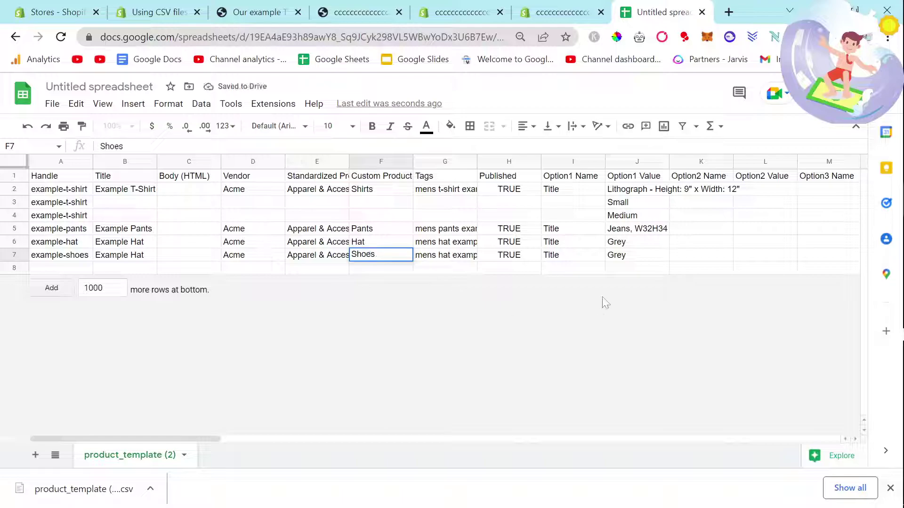
click(626, 268)
Step: Widen Image Src column Z to show full URLs and check the T-shirt image URL in Z2
drag(217, 438, 573, 430)
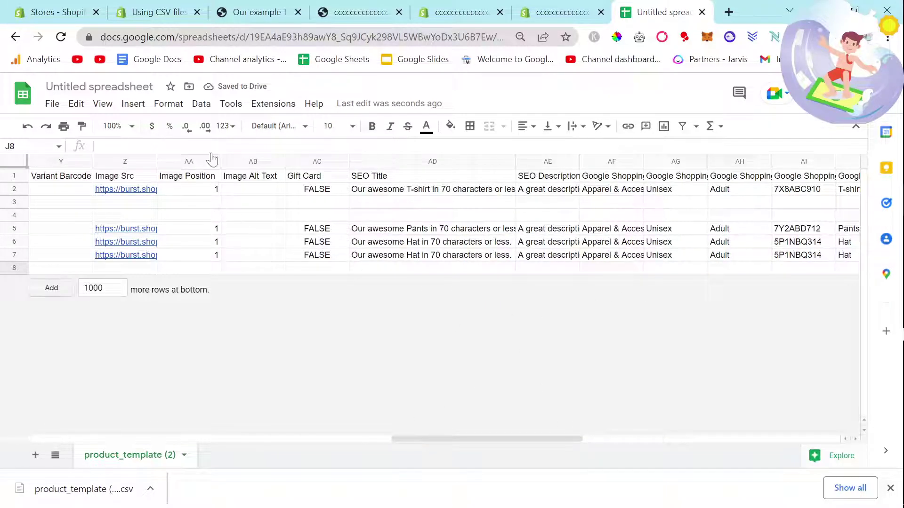
drag(155, 161, 356, 161)
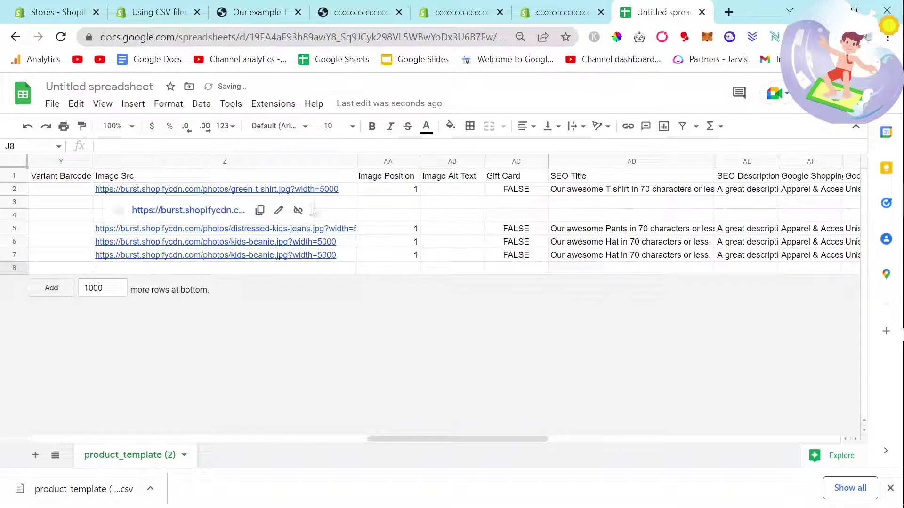
click(264, 190)
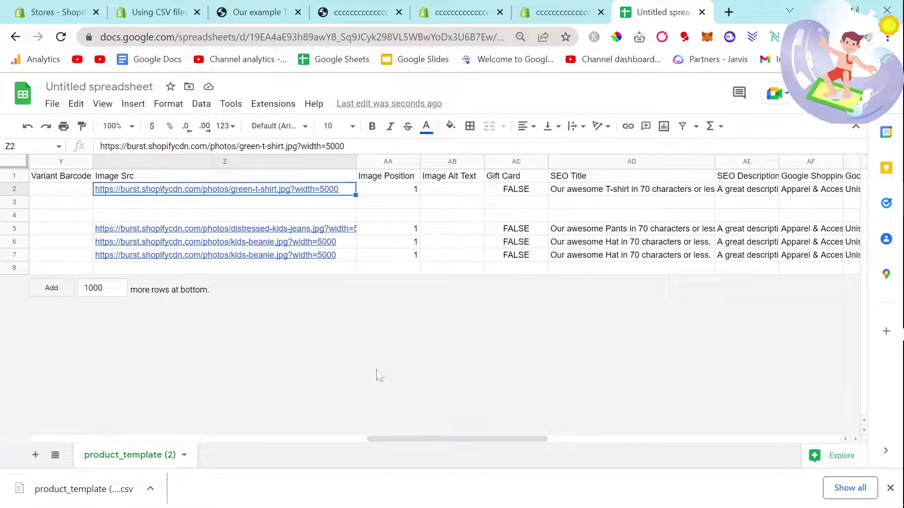
Step: Inspect the kids-beanie.jpg file name in Z6's image URL without changing it
click(281, 242)
drag(424, 438, 390, 402)
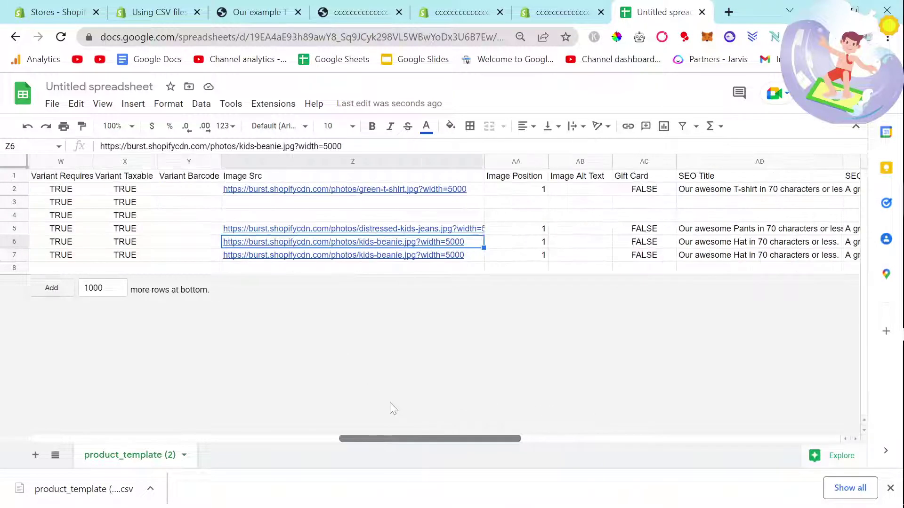
mouse_move(370, 250)
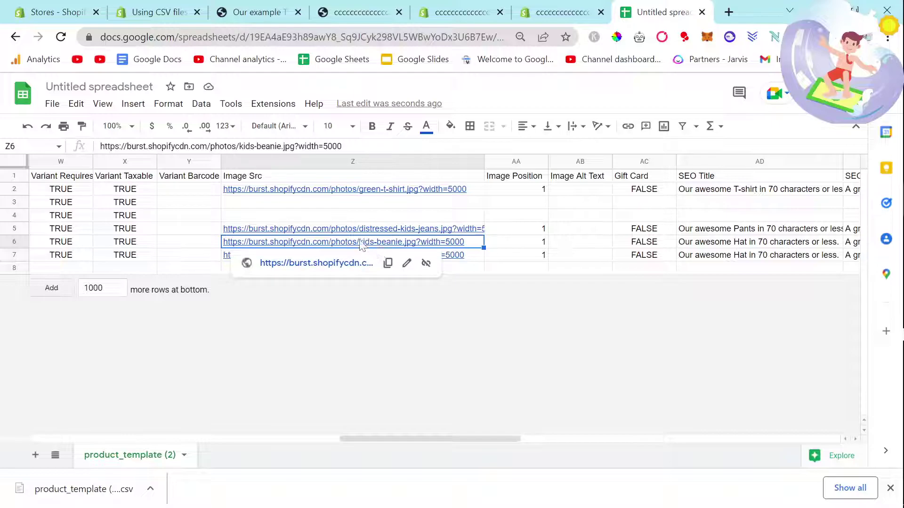
key(Return)
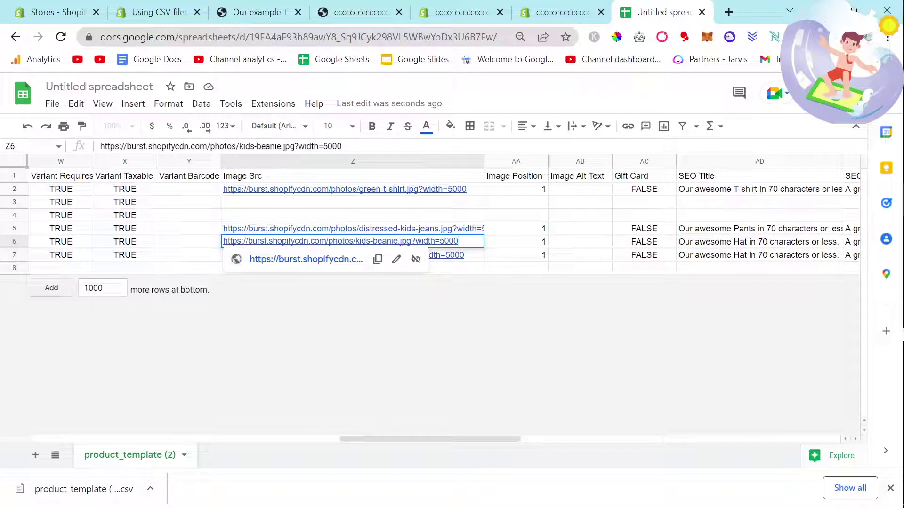
drag(355, 241, 459, 241)
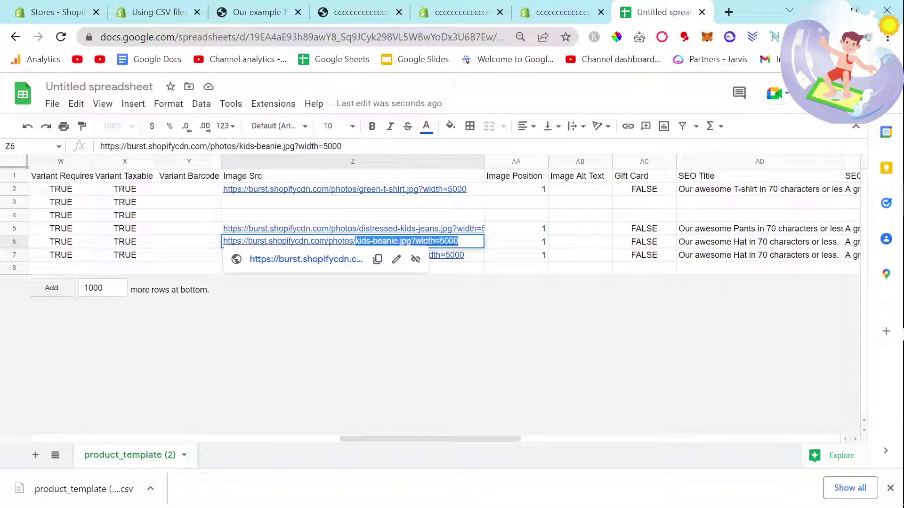
click(417, 330)
drag(454, 437, 133, 438)
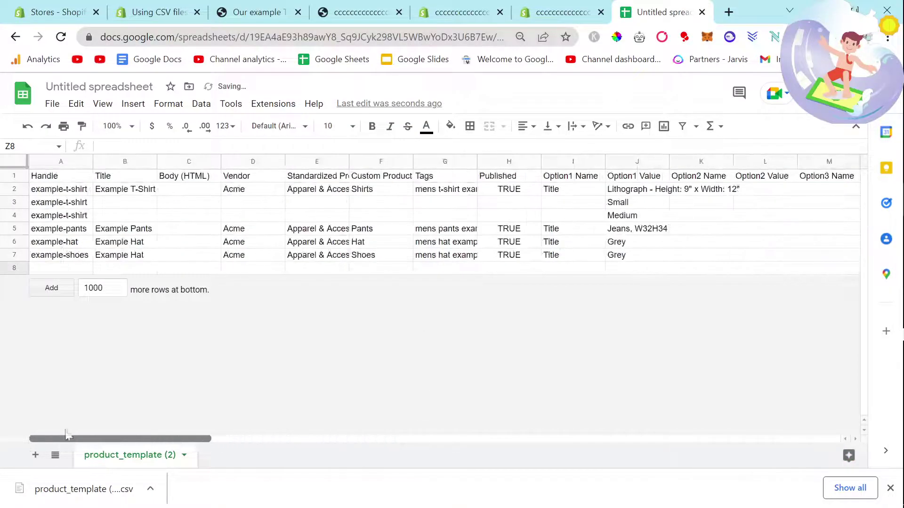
Step: Download the product sheet as Comma Separated Values (.csv) and save it to Local Disk (D:)
click(52, 105)
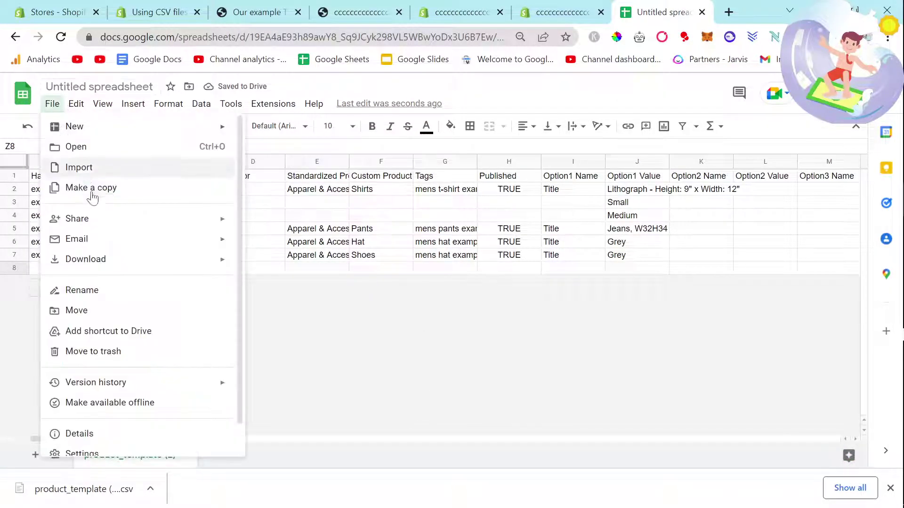
mouse_move(121, 260)
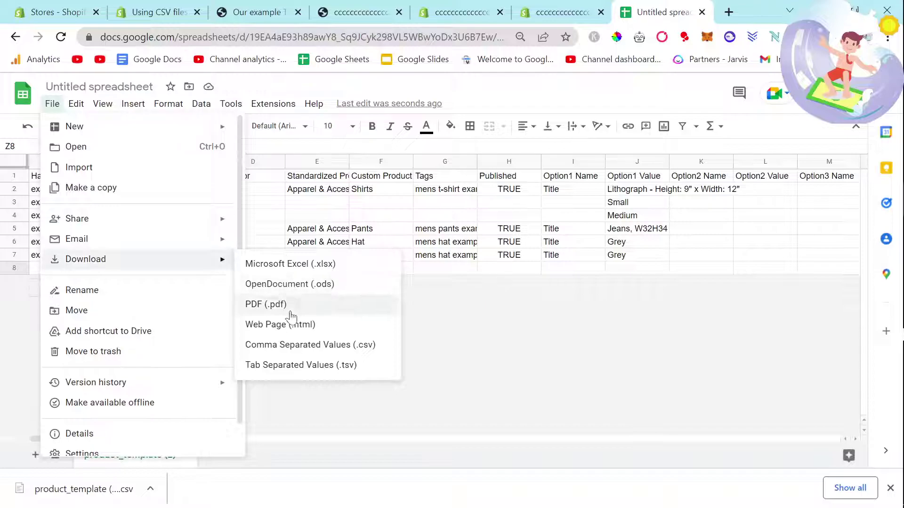
click(479, 319)
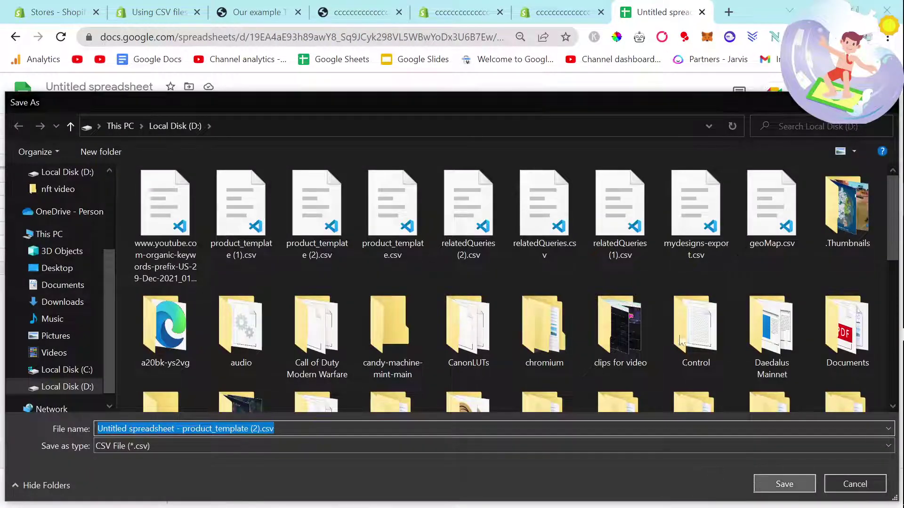
click(783, 485)
click(544, 5)
click(155, 12)
click(254, 12)
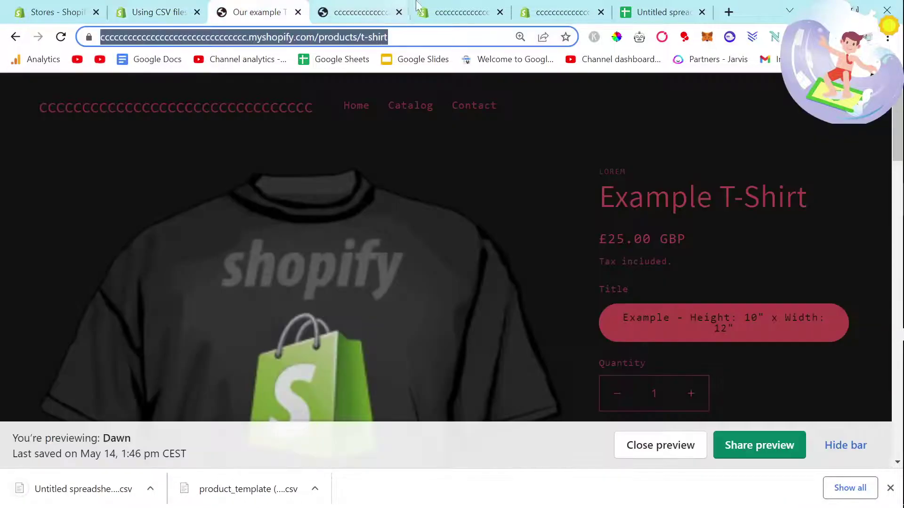
Step: Zoom the Using CSV files help page to 90% and read further down it
click(185, 7)
key(ctrl+minus)
scroll(470, 270, down, 12)
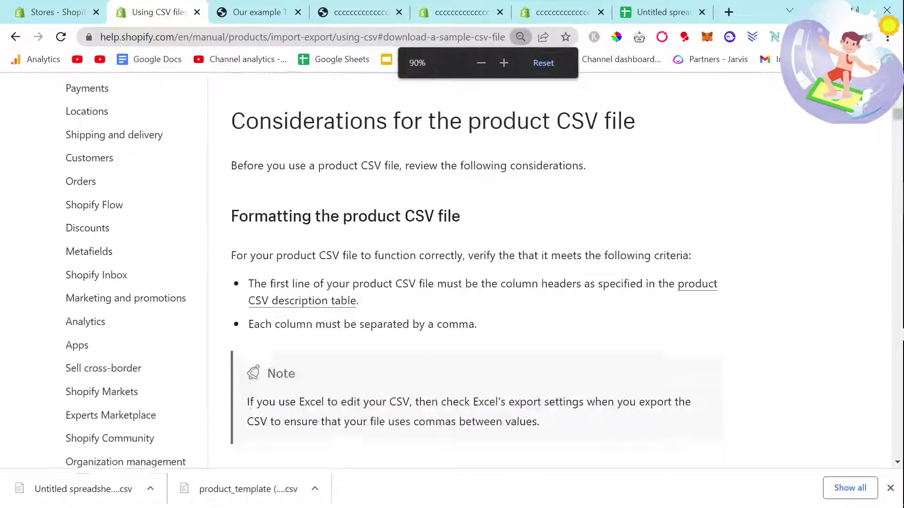
scroll(471, 328, down, 10)
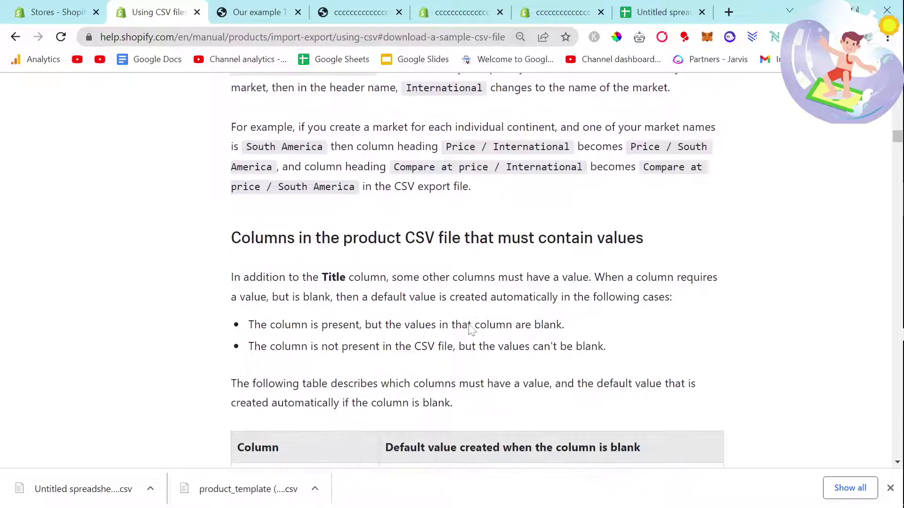
scroll(651, 14, down, 3)
Step: Check the product spreadsheet, then return to the help article and restore its zoom
click(636, 9)
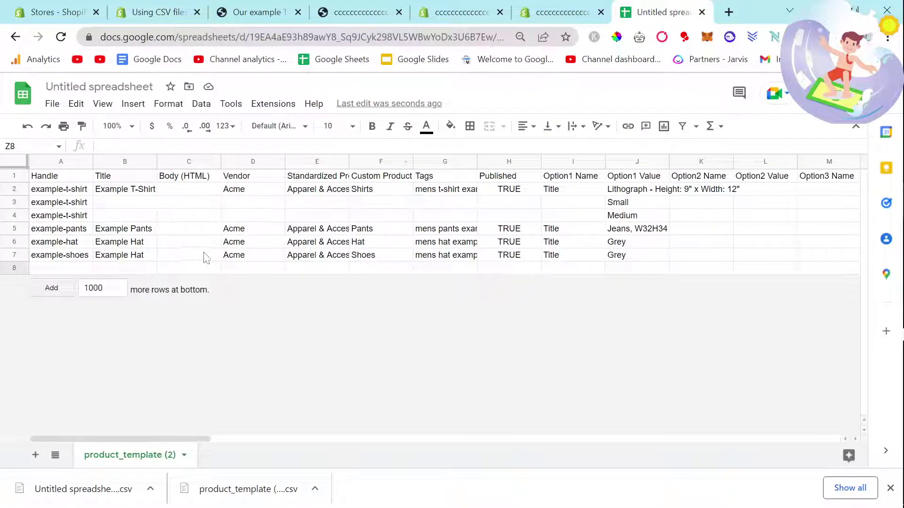
drag(179, 437, 21, 378)
mouse_move(879, 14)
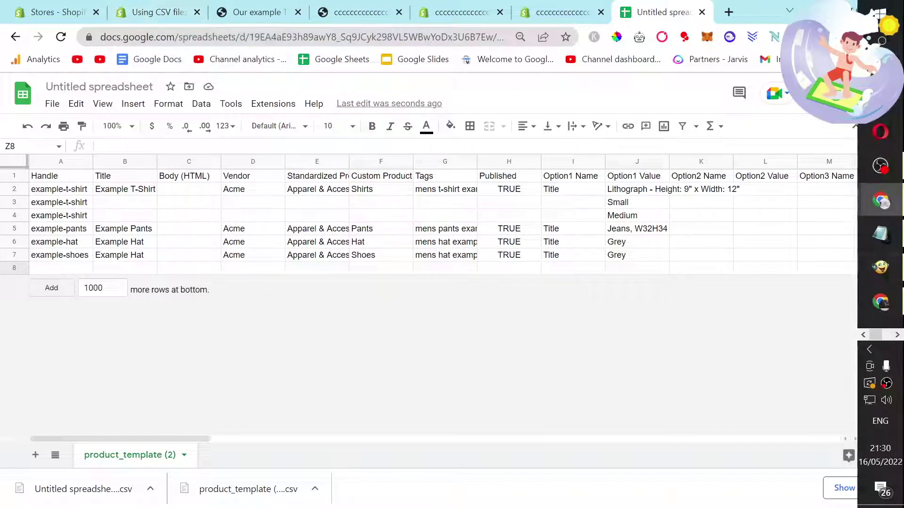
click(147, 5)
scroll(478, 271, up, 5)
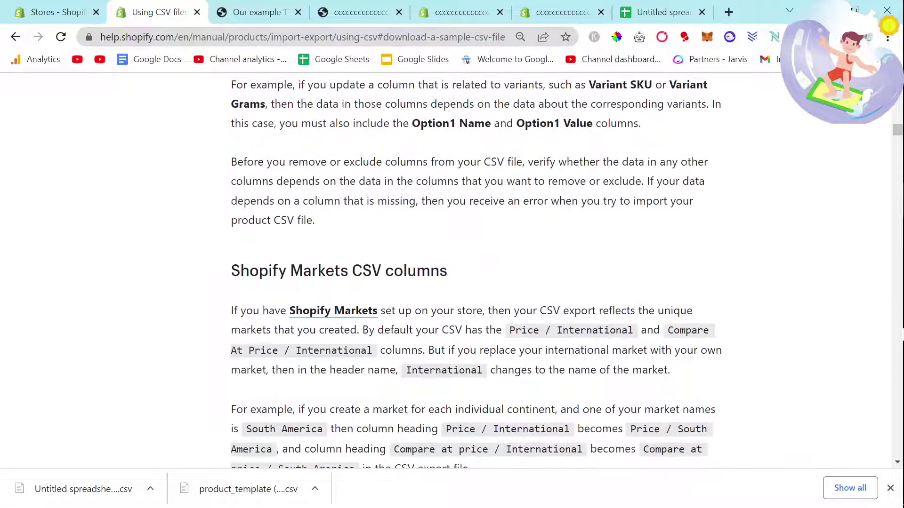
key(ctrl+plus)
scroll(478, 114, up, 10)
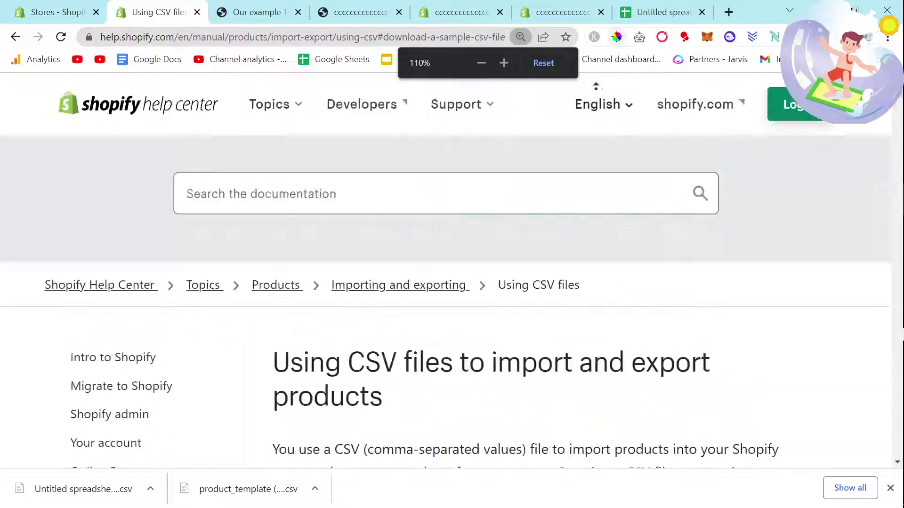
Step: Upload the edited product_template (2).csv in Shopify's Products import and reach the Example T-Shirt preview
click(472, 5)
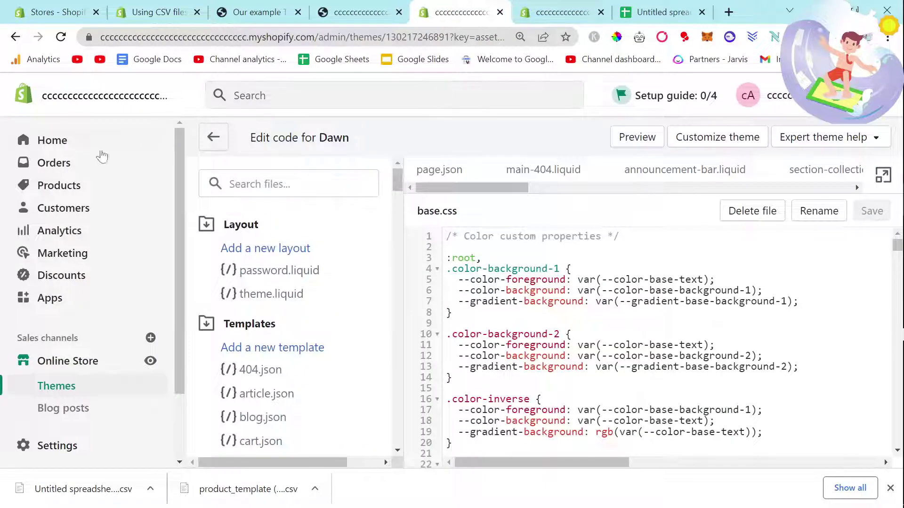
click(64, 186)
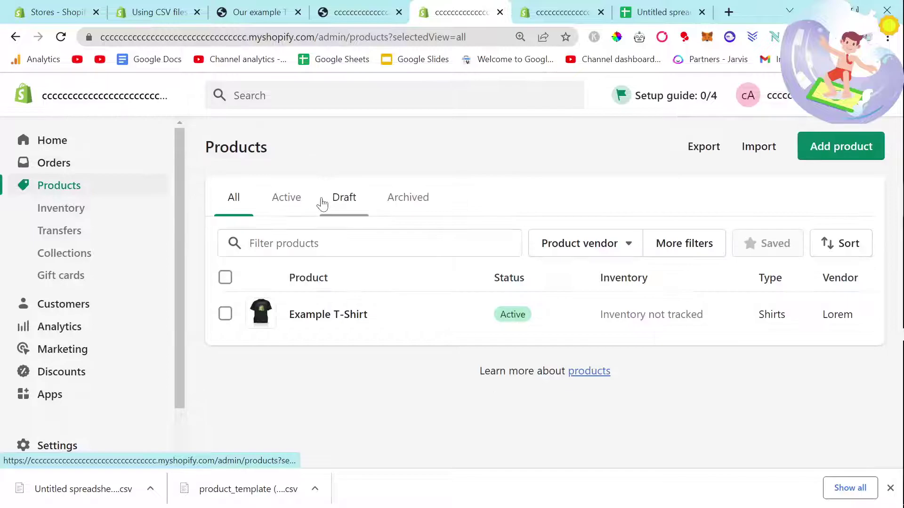
click(754, 159)
drag(94, 489, 463, 264)
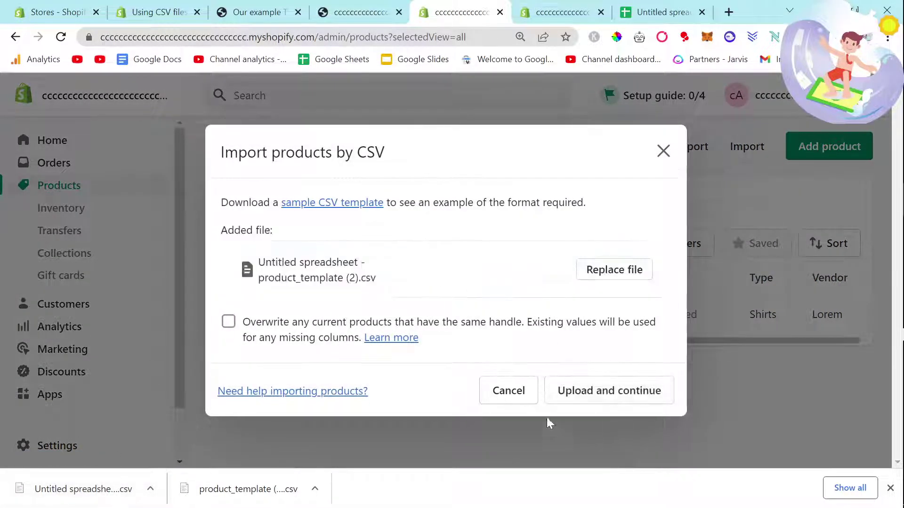
click(580, 388)
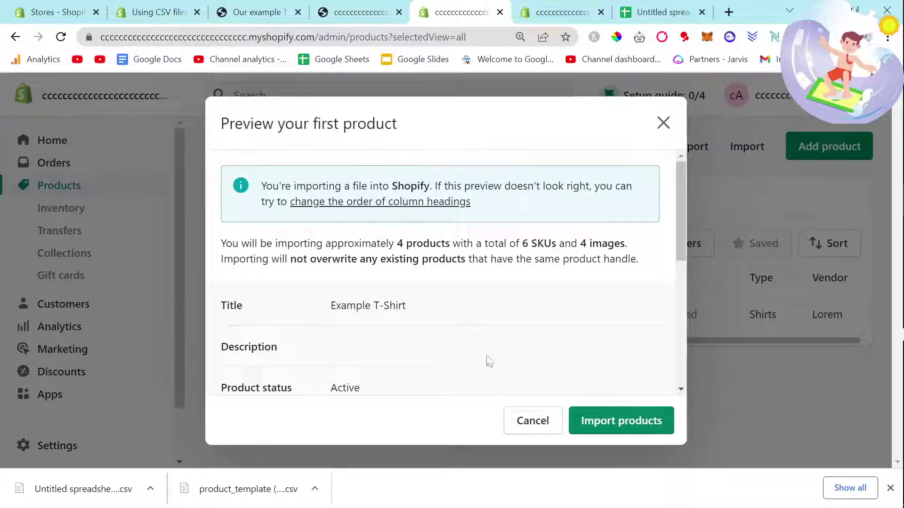
Step: Import the previewed products, scroll the list to check them, and dismiss the Products imported notice
click(612, 426)
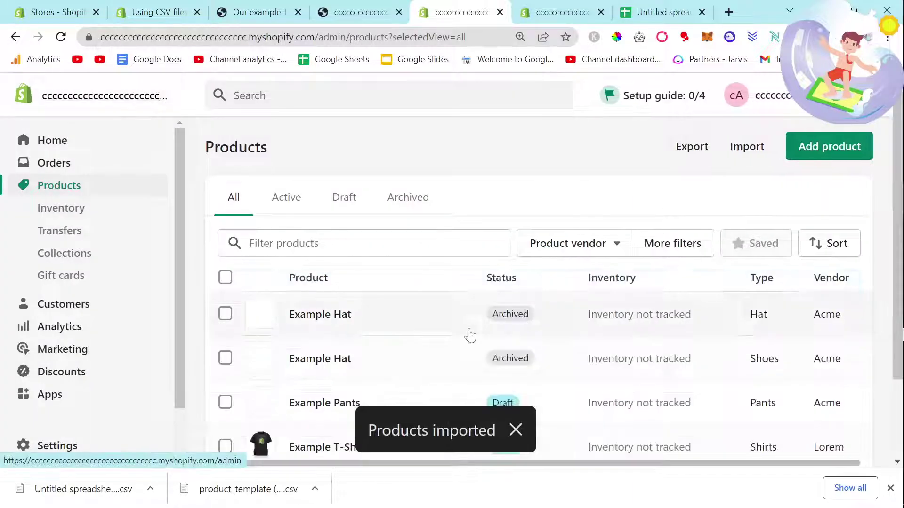
scroll(451, 299, down, 1)
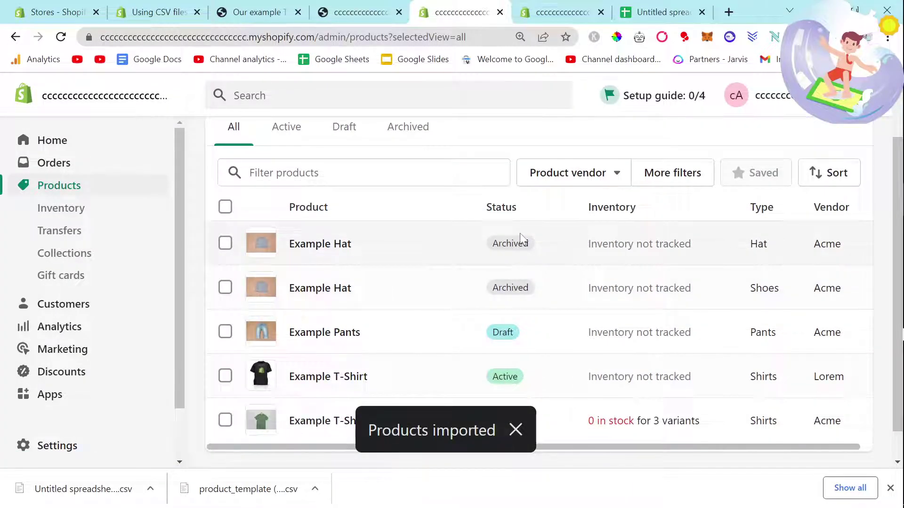
scroll(499, 329, down, 1)
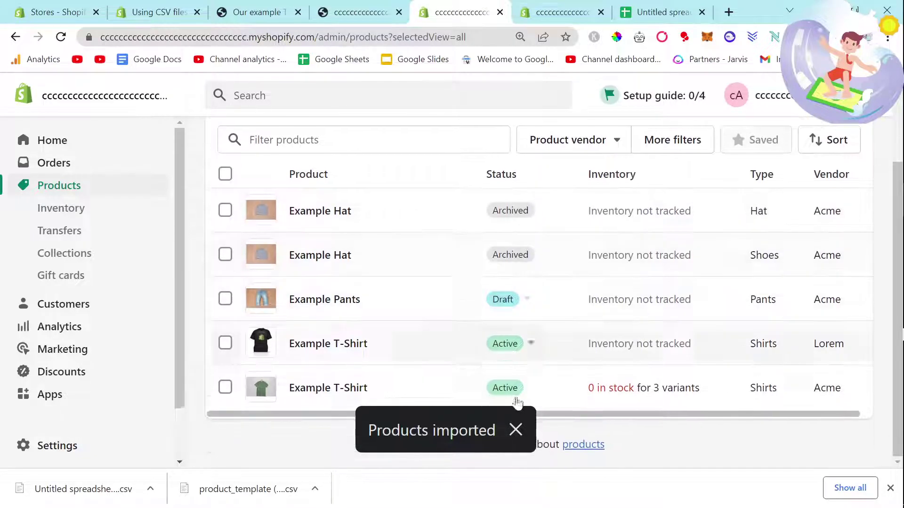
click(516, 430)
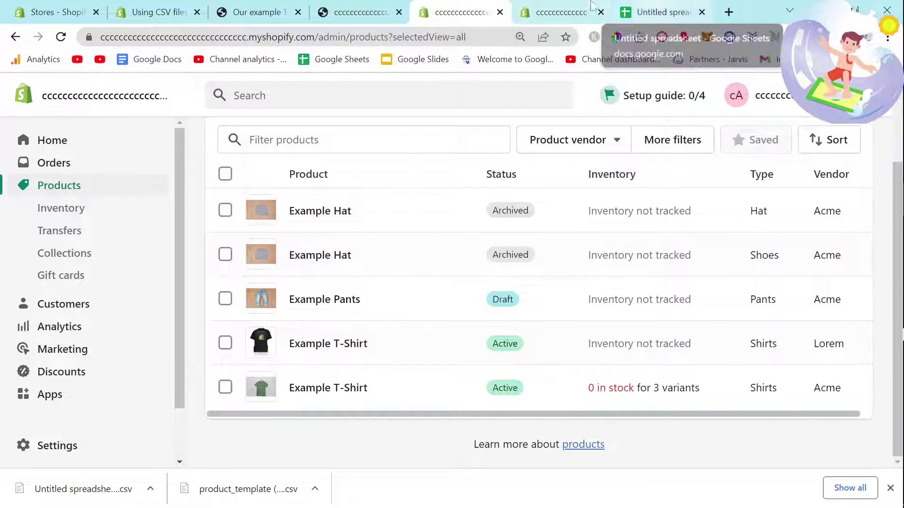
Step: Find the draft and archived statuses and change AY5, AY6 and AY7 to active
drag(592, 5, 565, 9)
key(ctrl+f)
text(ar)
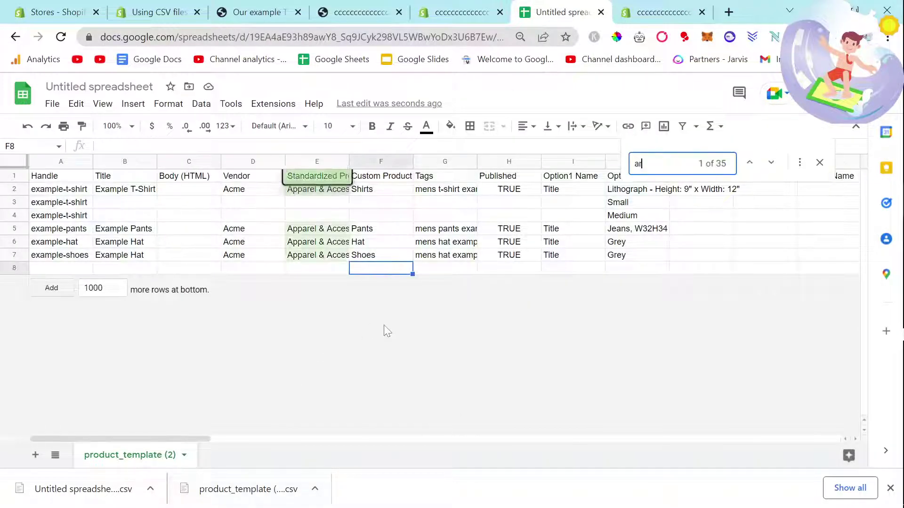
text(chive)
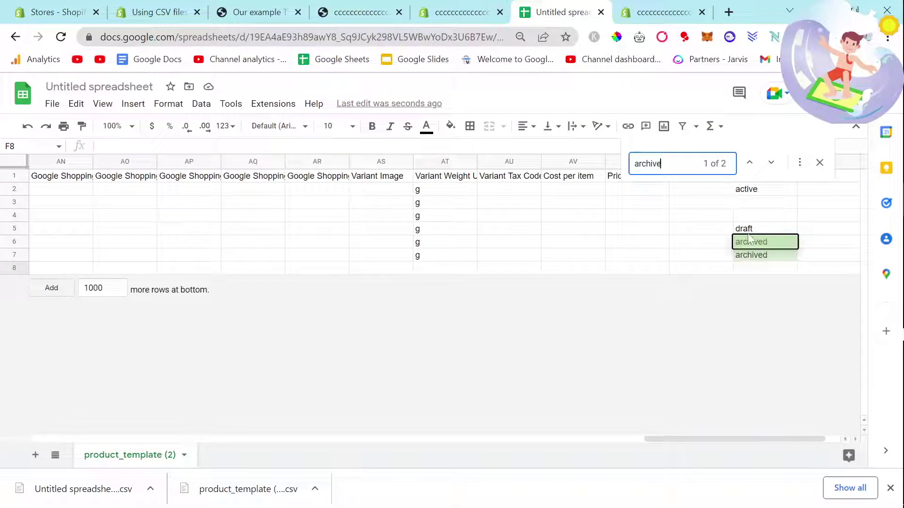
click(749, 232)
text(active)
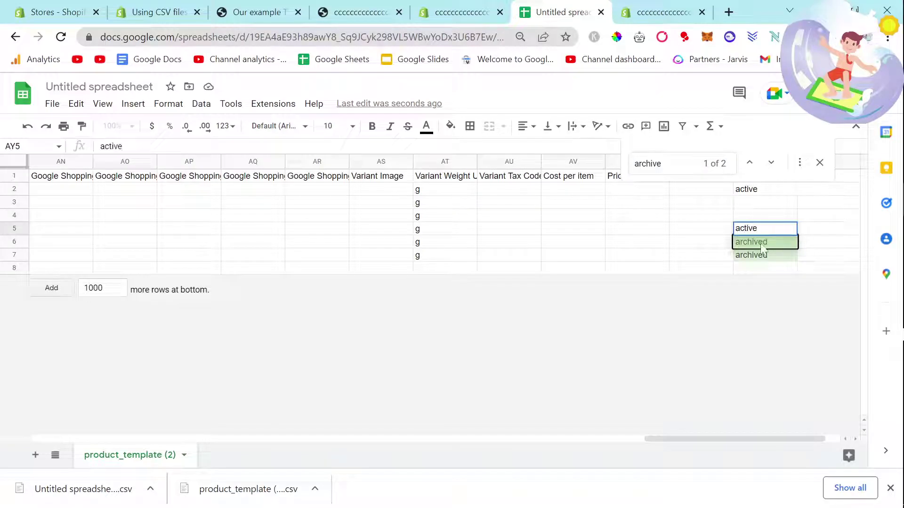
click(761, 244)
text(active)
click(767, 256)
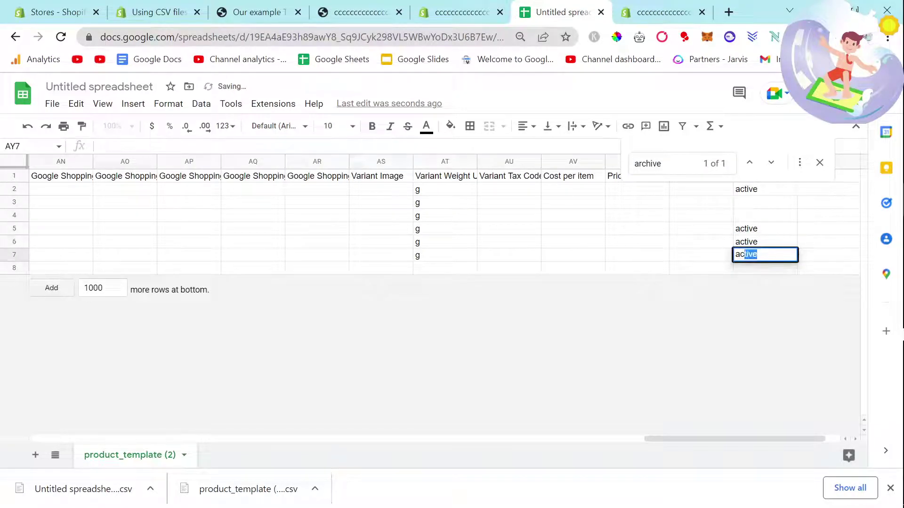
text(active)
key(Return)
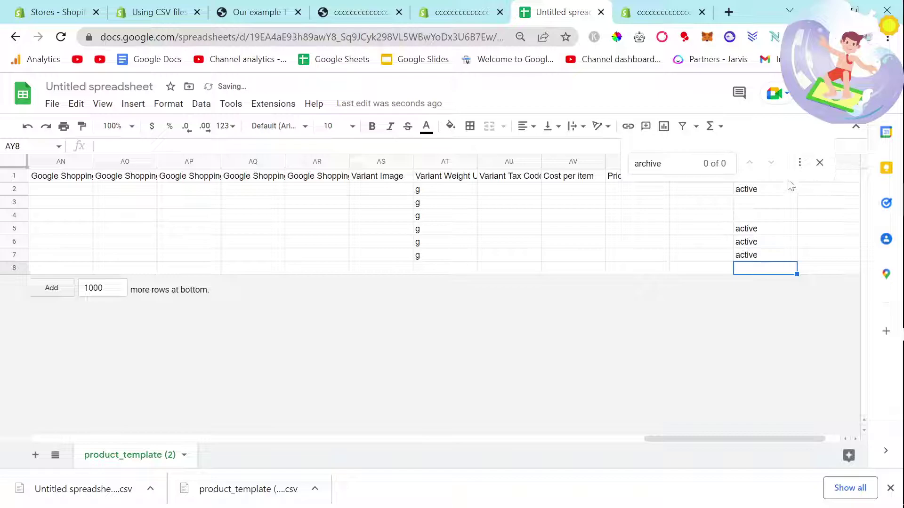
click(820, 163)
Step: Check the Status column, then download the sheet as a CSV file
click(755, 160)
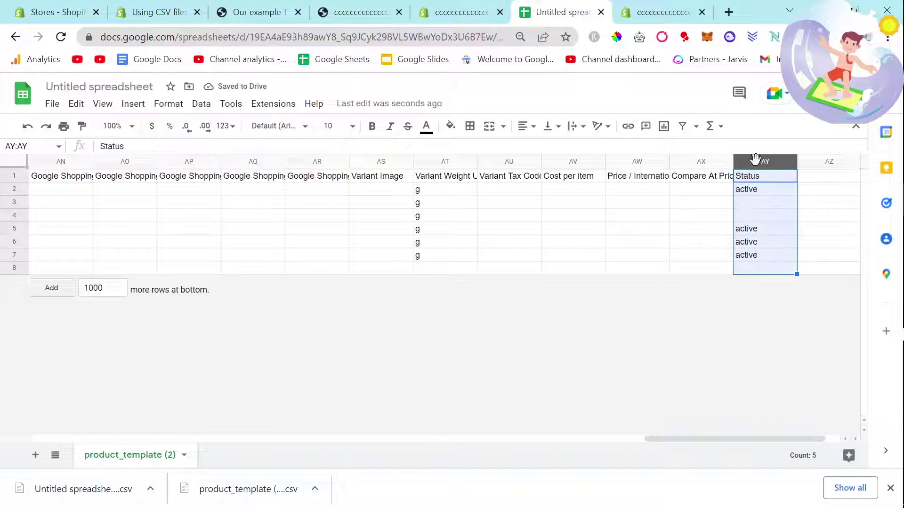
click(716, 229)
drag(685, 439, 71, 439)
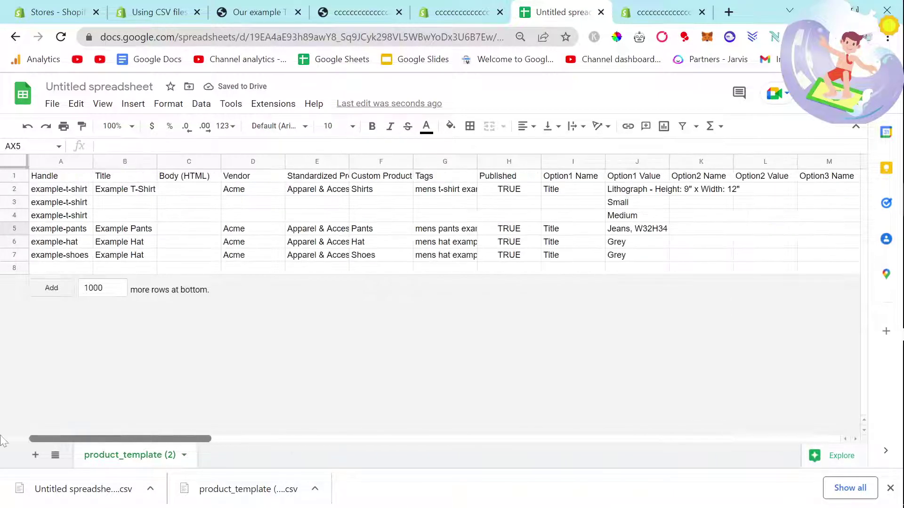
click(52, 103)
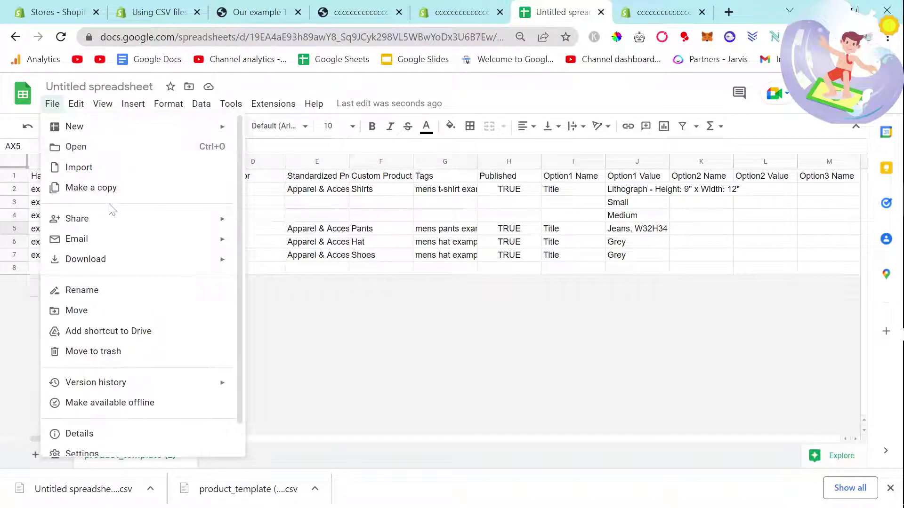
mouse_move(115, 266)
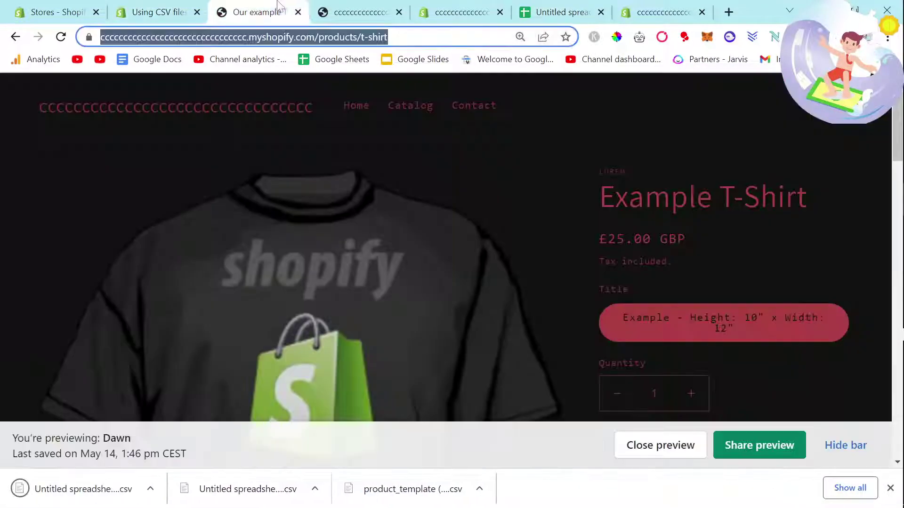
Step: Back in the admin product list, set the second Example Hat and Example Pants to Active
click(360, 12)
click(462, 11)
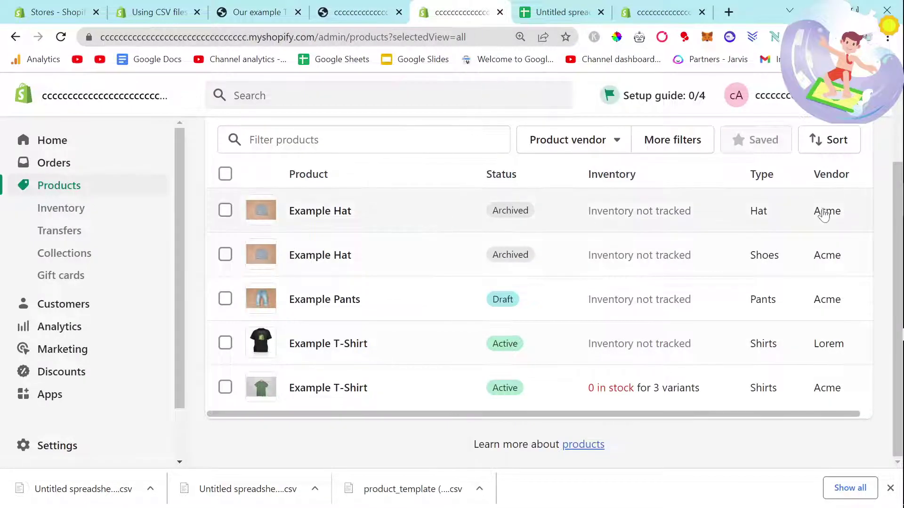
scroll(823, 211, up, 2)
scroll(747, 166, down, 2)
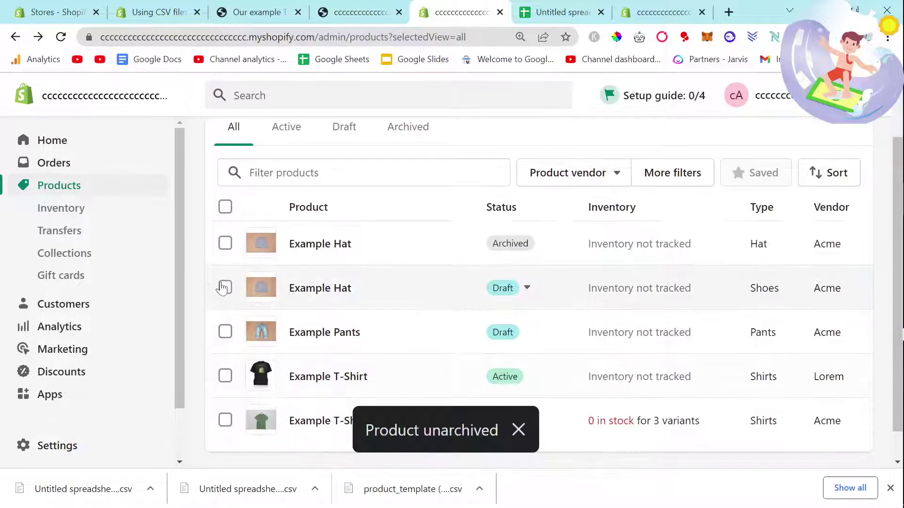
click(225, 287)
click(225, 345)
click(448, 214)
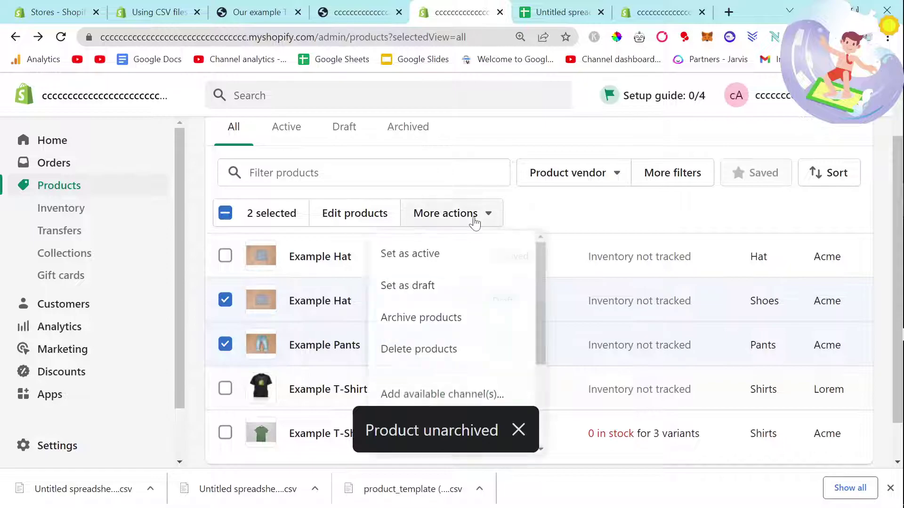
click(460, 252)
click(607, 316)
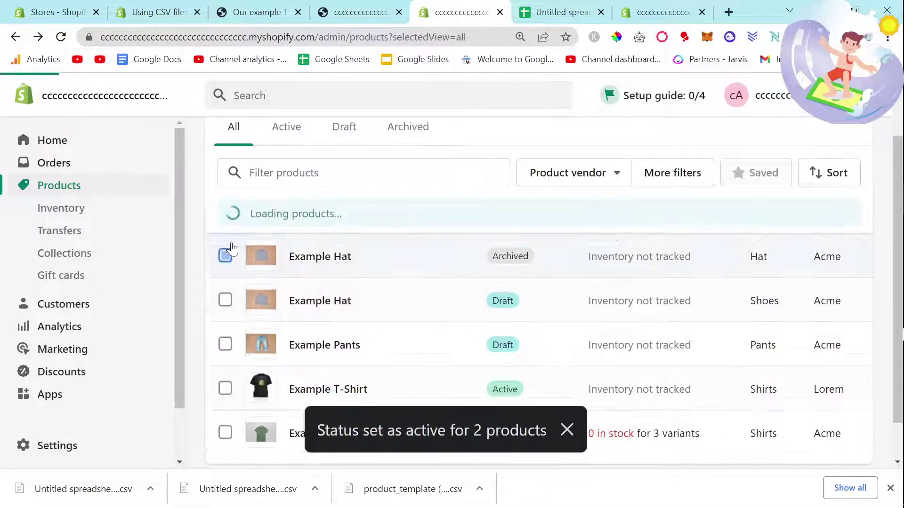
Step: Set the first Example Hat to Active and refresh the list to confirm all statuses
click(226, 245)
click(445, 211)
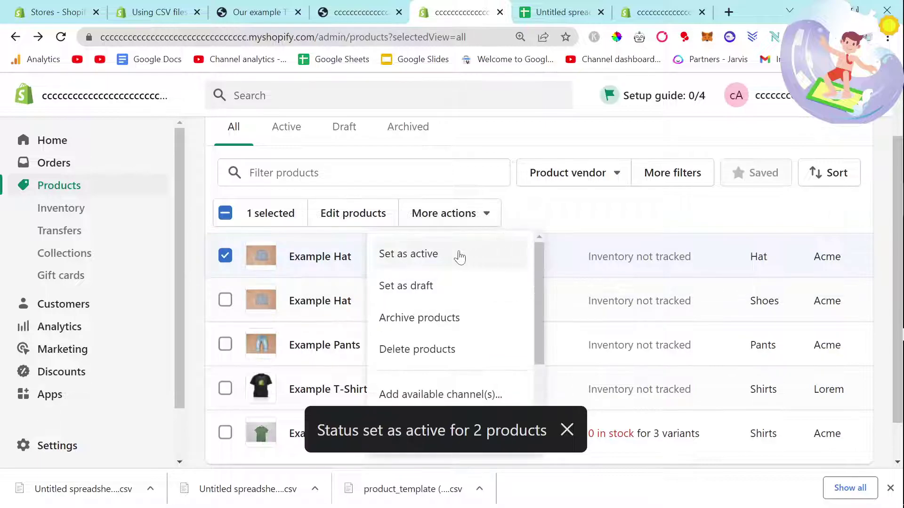
click(460, 256)
click(615, 313)
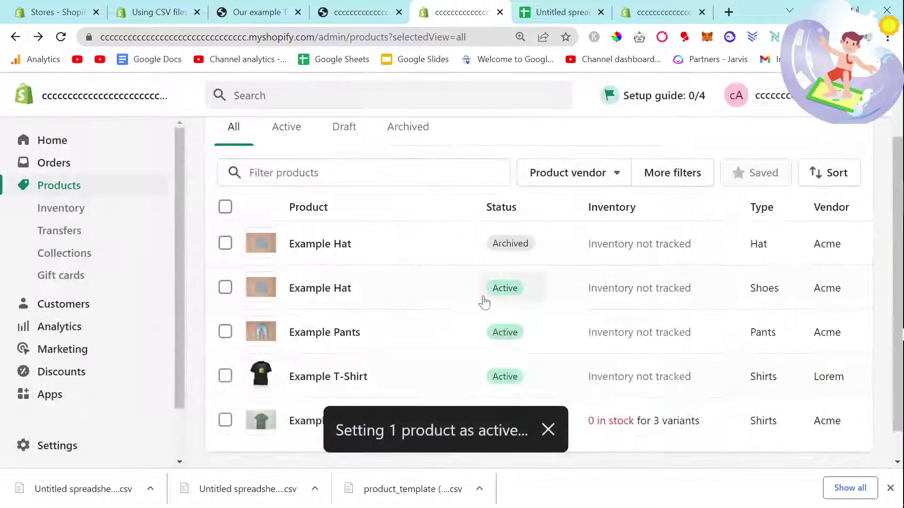
click(85, 190)
scroll(429, 262, down, 1)
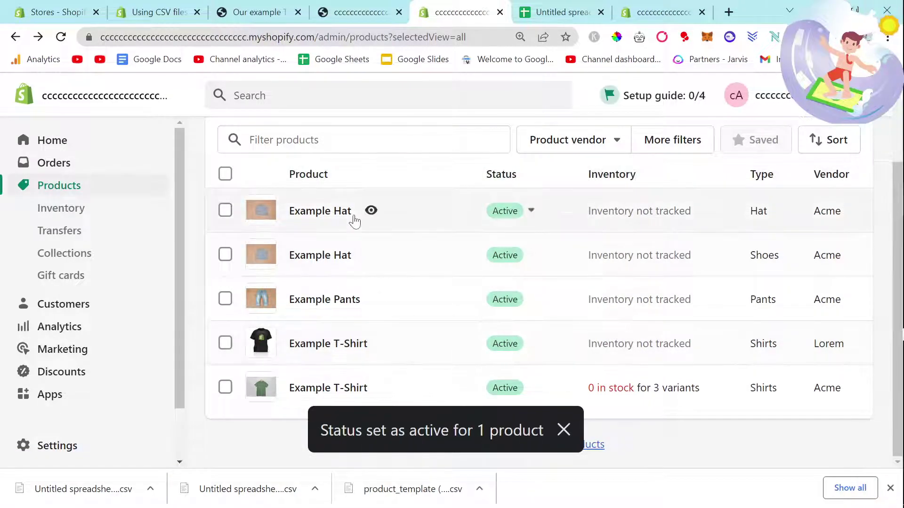
scroll(317, 376, up, 2)
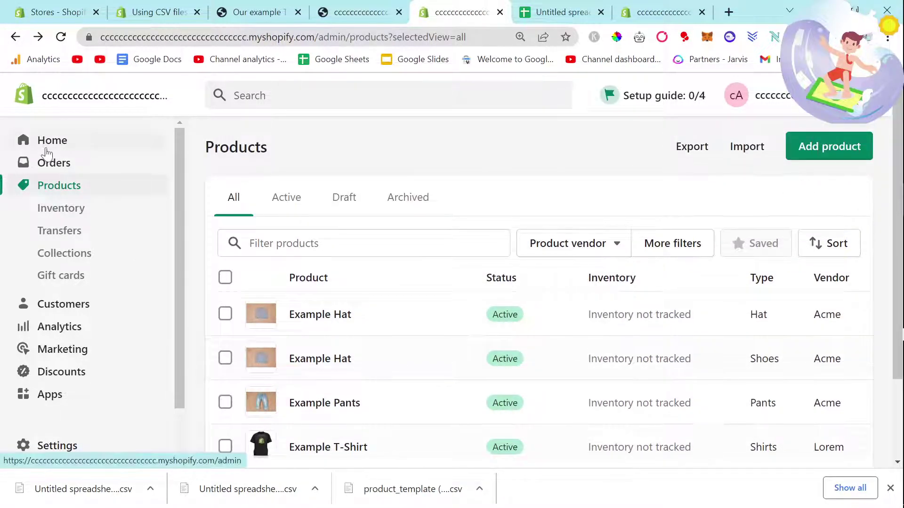
Step: Open admin home in a new tab, scroll the Dawn storefront preview, then return to the product_template (2) sheet
middle_click(25, 148)
click(475, 13)
click(299, 14)
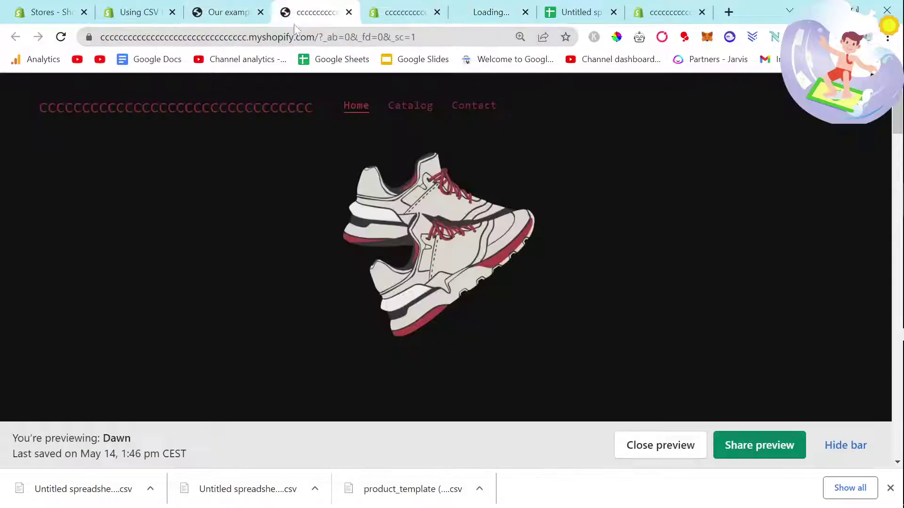
scroll(419, 332, down, 10)
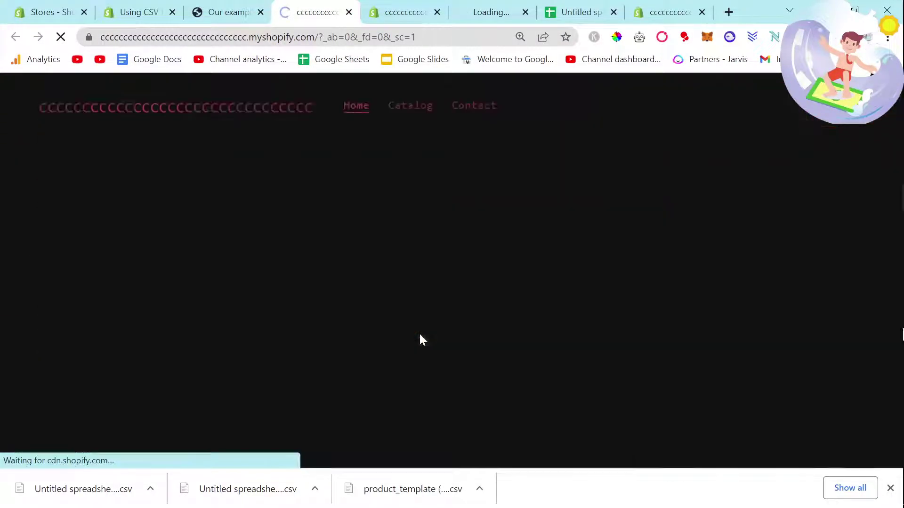
scroll(420, 335, down, 10)
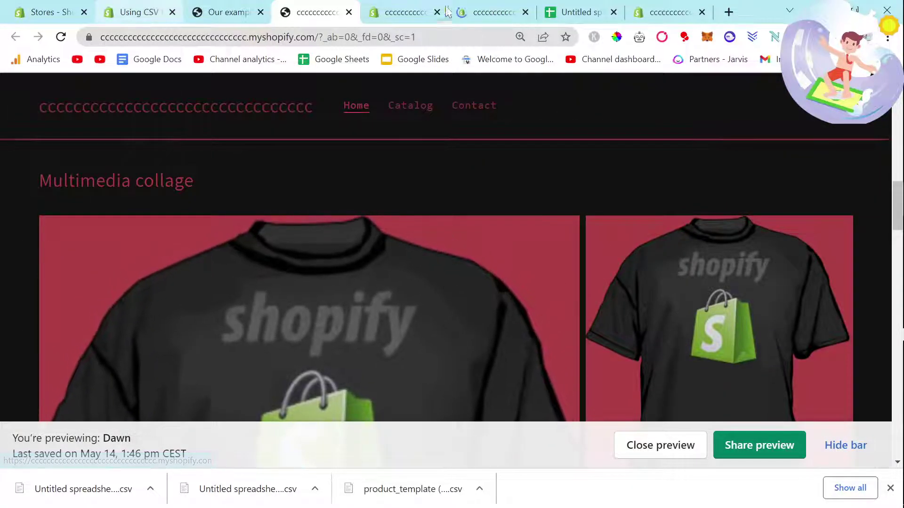
click(578, 6)
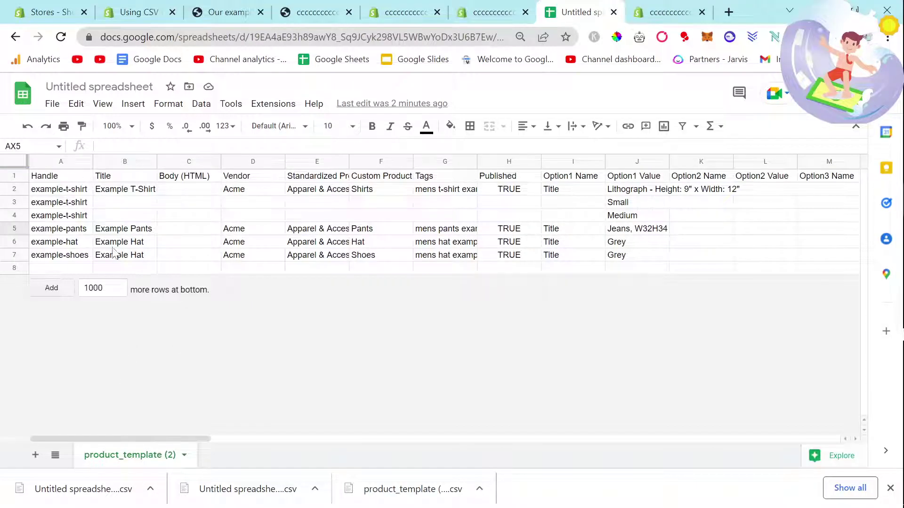
drag(183, 439, 859, 434)
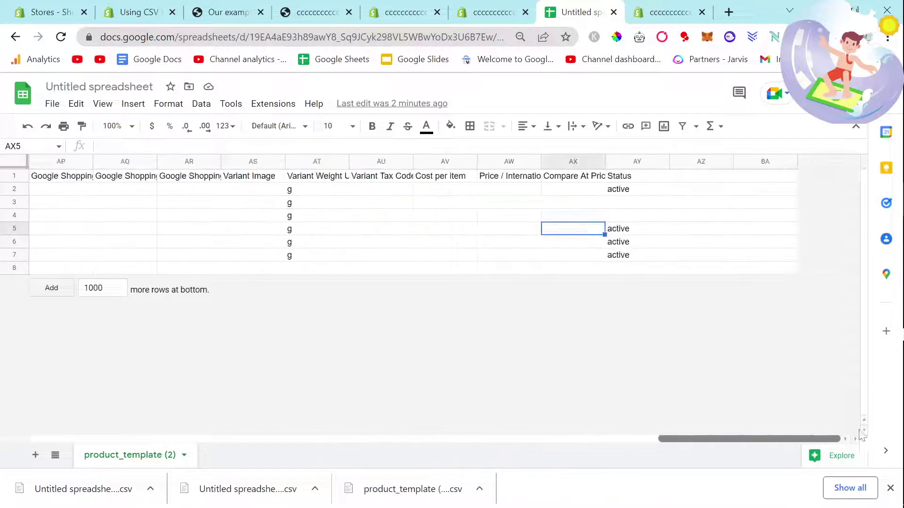
click(642, 162)
drag(699, 438, 634, 439)
click(324, 162)
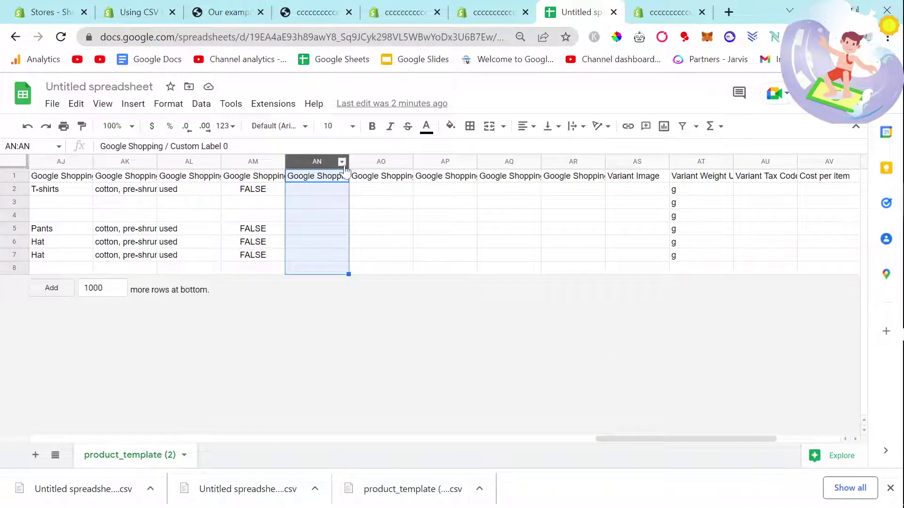
drag(346, 161, 376, 163)
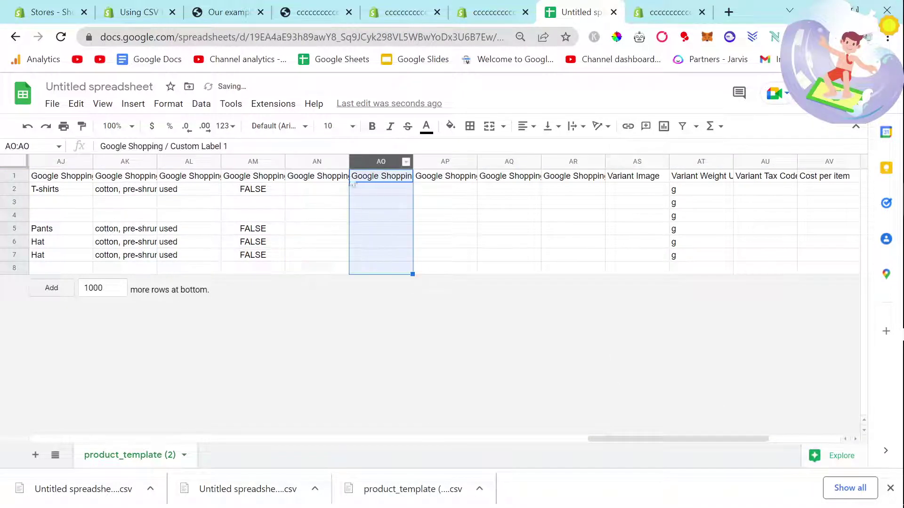
click(254, 162)
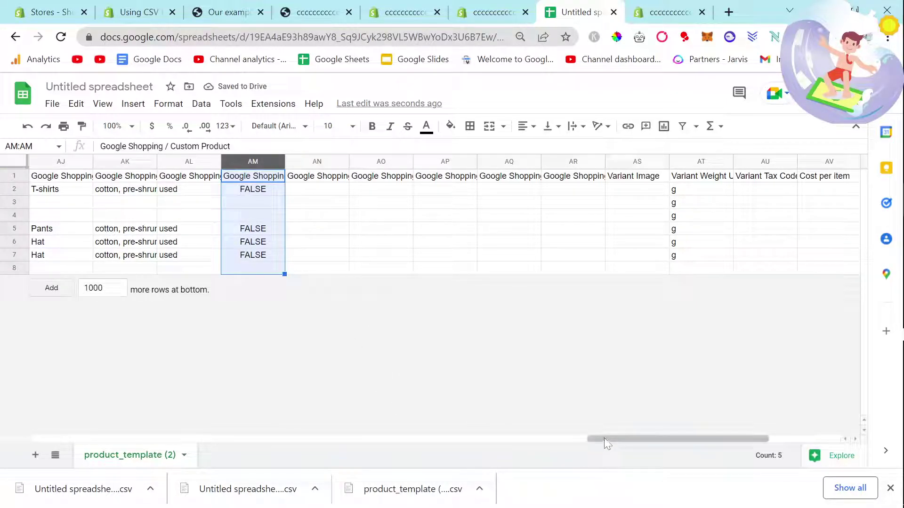
drag(604, 438, 481, 437)
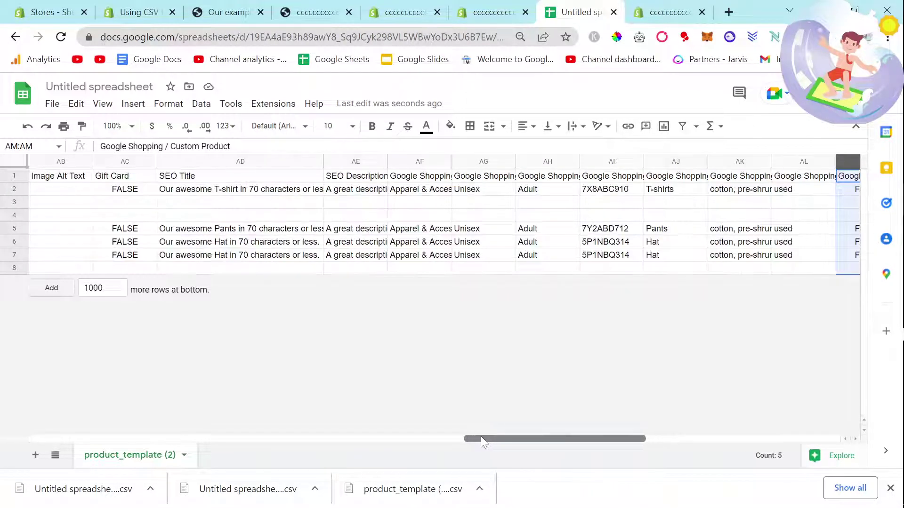
click(221, 162)
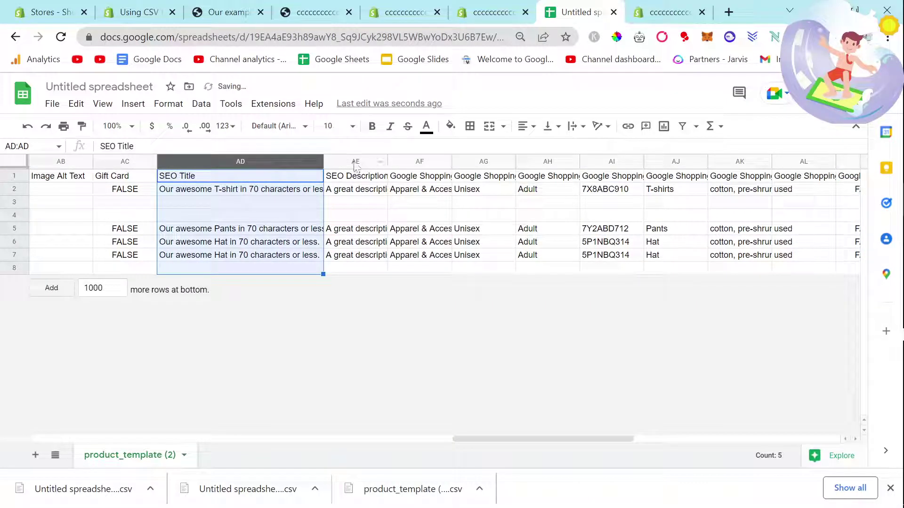
click(355, 161)
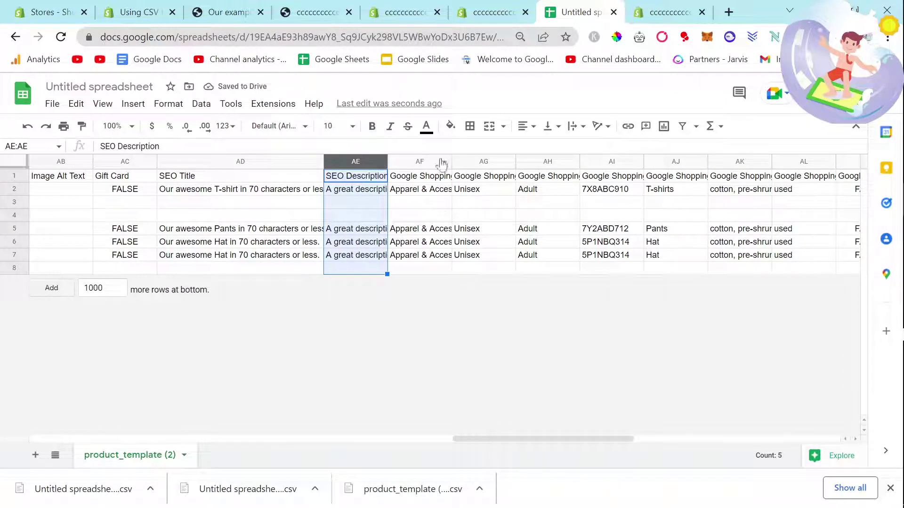
click(548, 161)
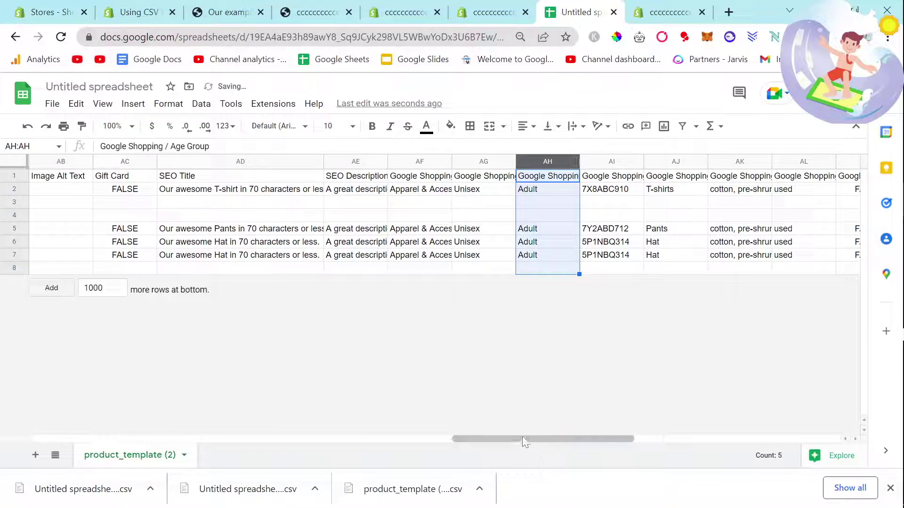
drag(526, 436, 404, 437)
click(477, 165)
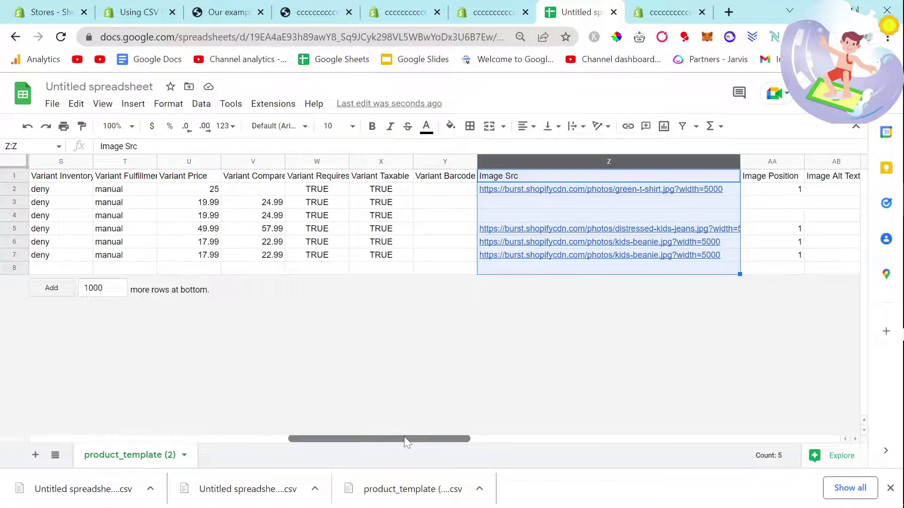
click(674, 242)
double_click(673, 241)
key(Return)
key(Down)
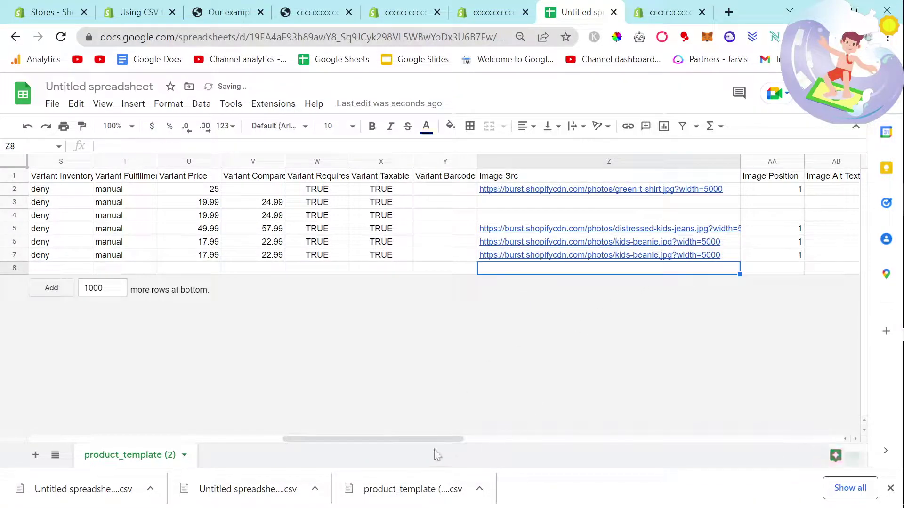
drag(405, 439, 208, 430)
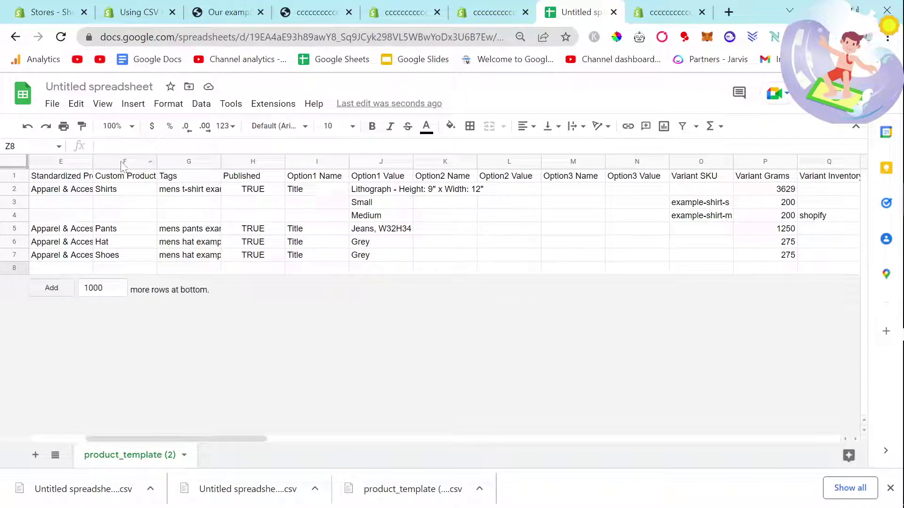
Step: Enter <p> hello </p> as the Example T-Shirt's Body (HTML) in cell C2
drag(263, 439, 207, 439)
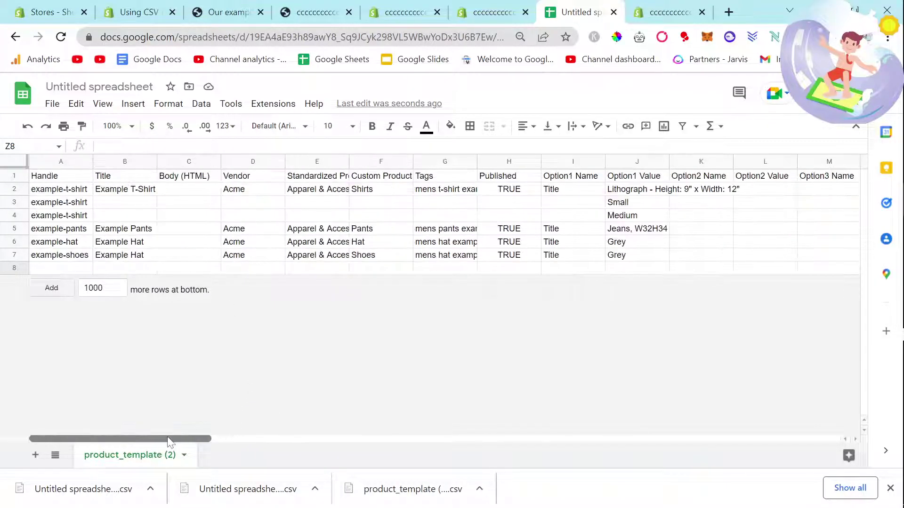
click(197, 162)
click(187, 190)
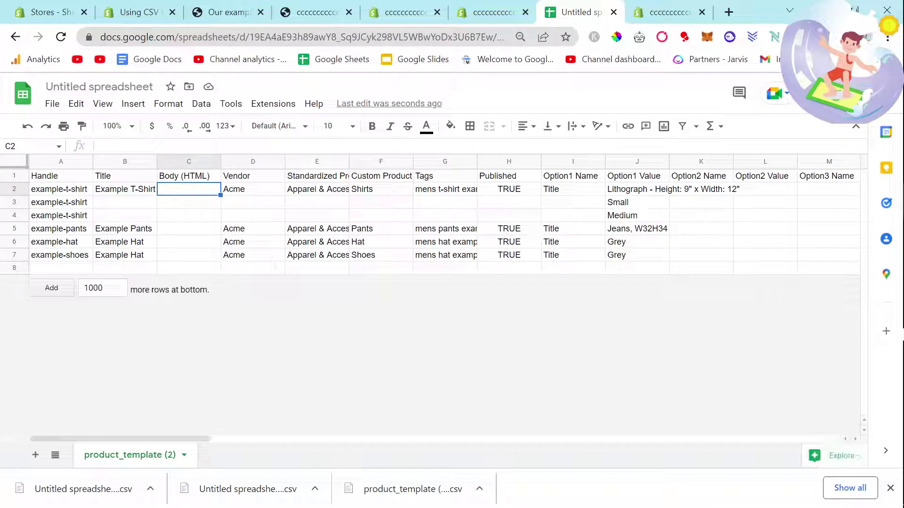
text(hdihwihdoiwhoih)
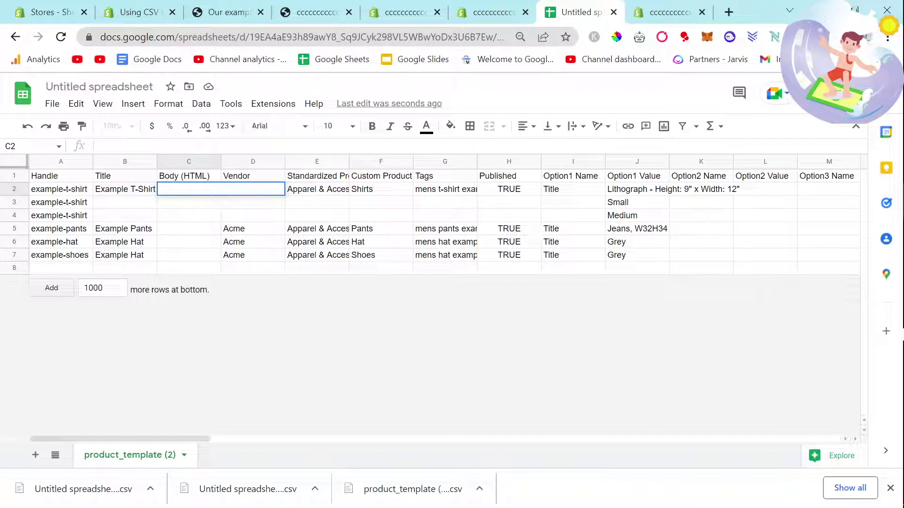
click(169, 215)
click(184, 191)
text(> hello </p>)
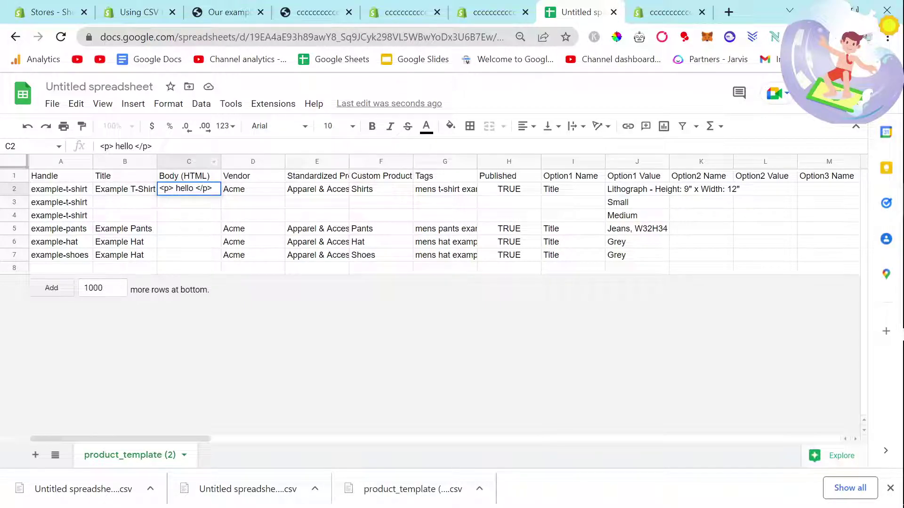
click(335, 354)
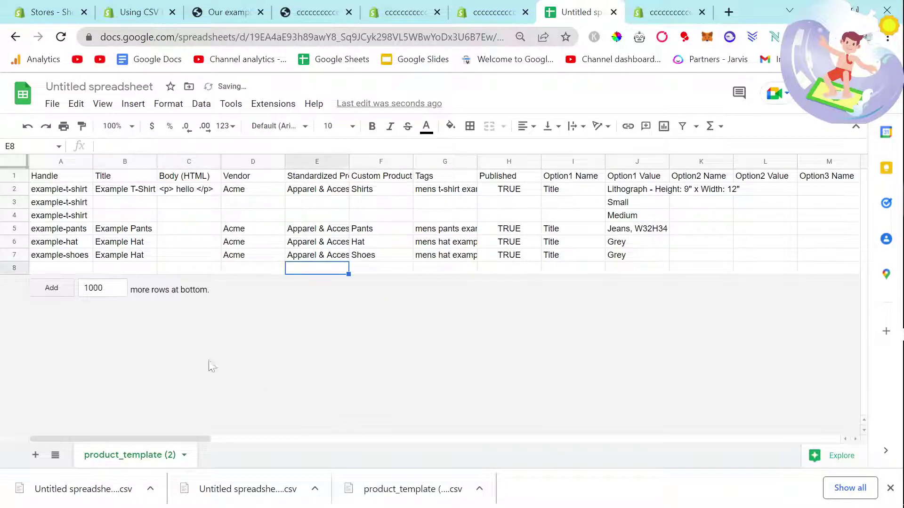
Step: Move down to cell C3, start an entry there, then abandon it, leaving C3 empty
click(218, 185)
key(Return)
key(Return)
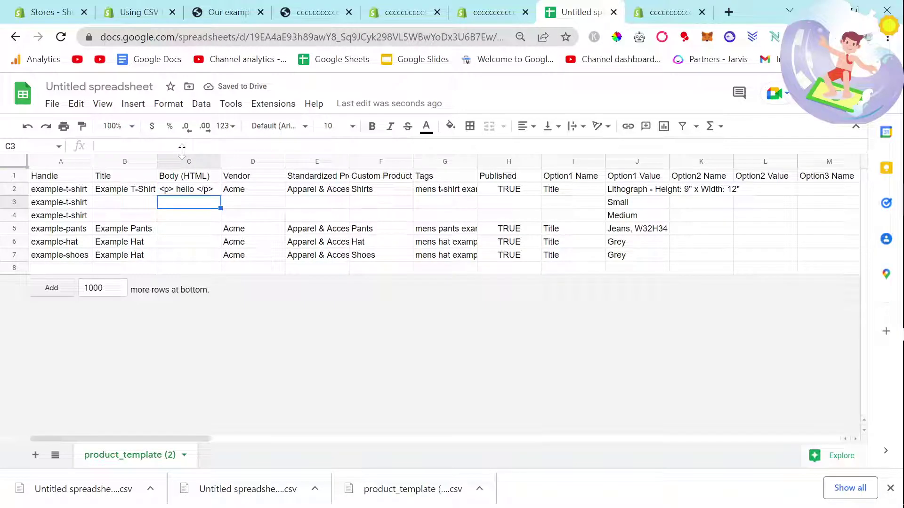
text(<im)
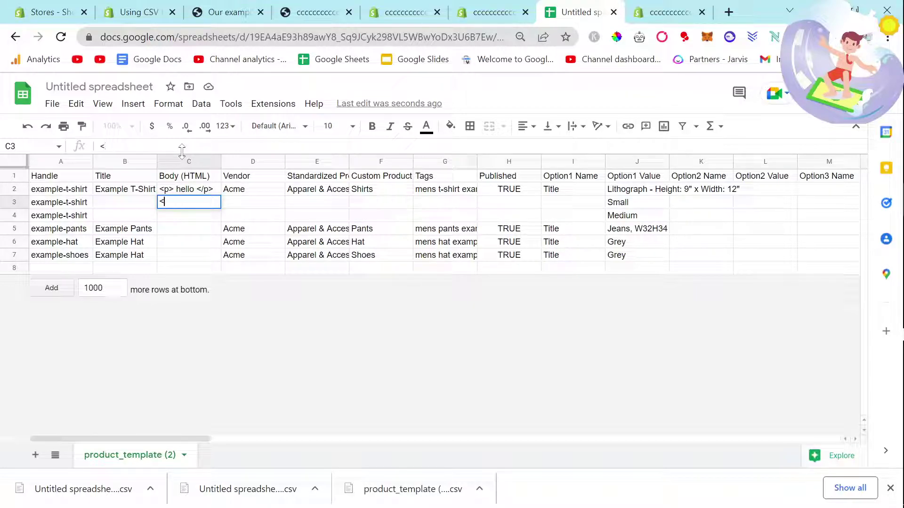
click(282, 335)
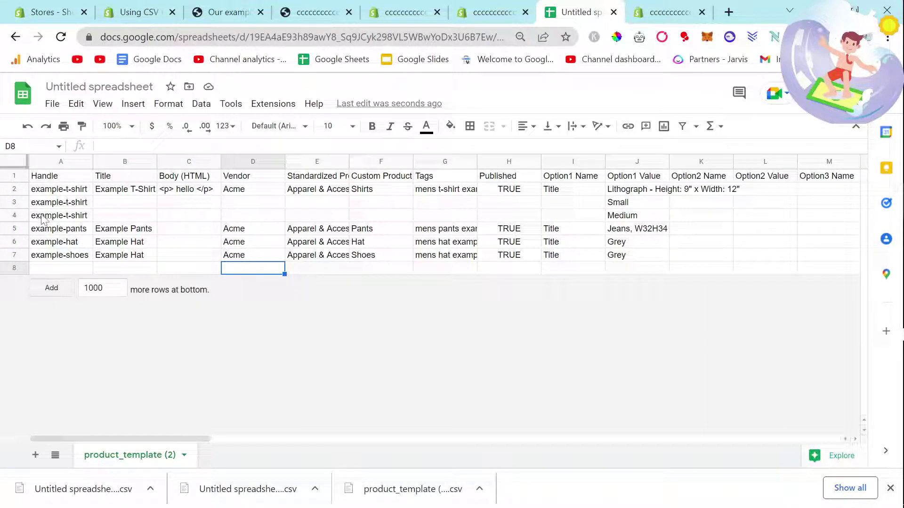
drag(168, 436, 75, 440)
key(Right)
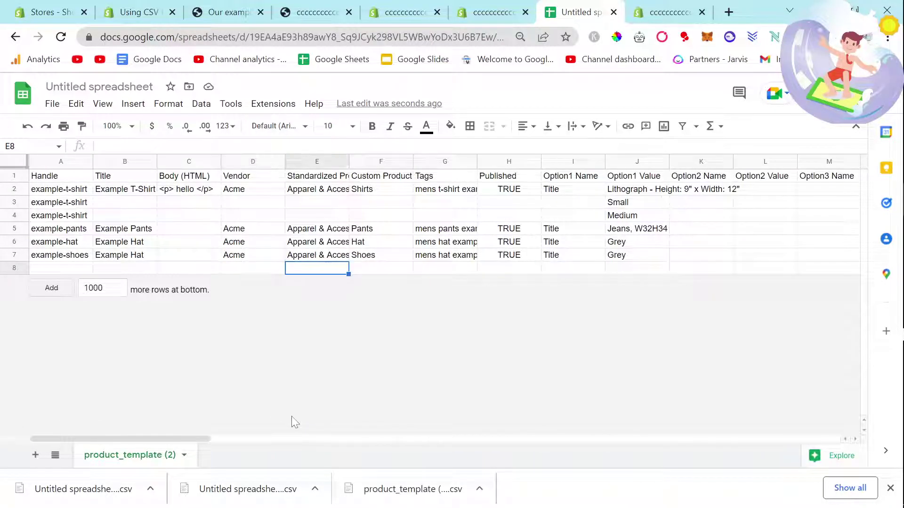